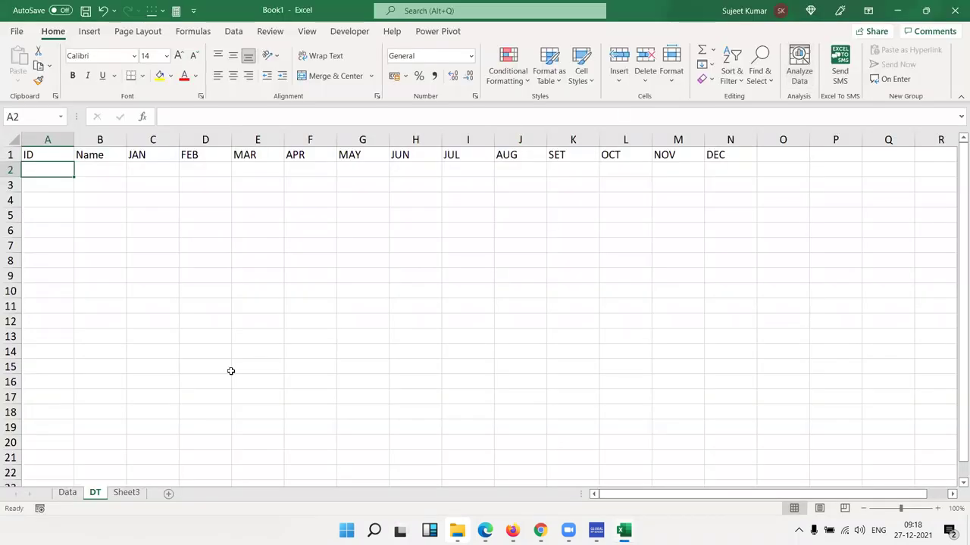
# - Select the full ID column on the Data sheet to review the ID records
pyautogui.click(67, 493)
pyautogui.click(59, 187)
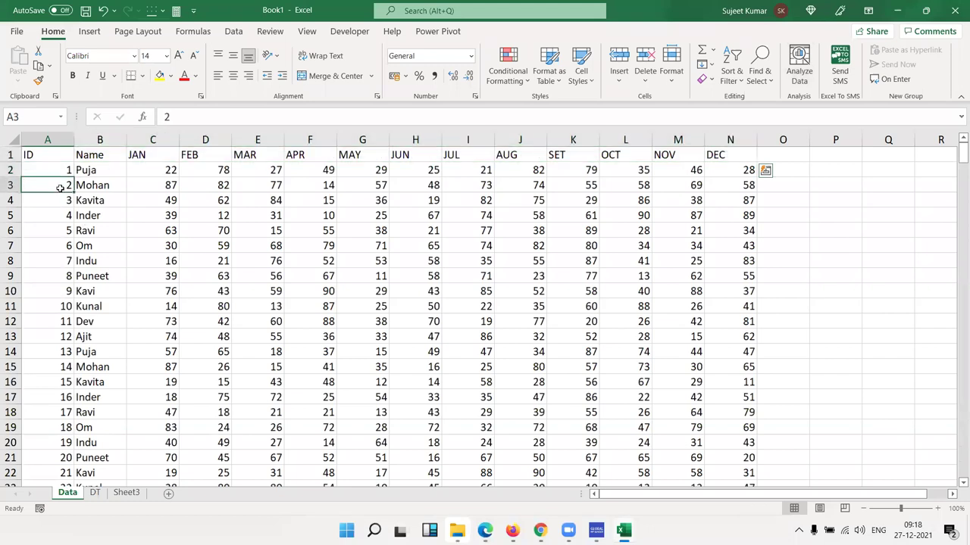
pyautogui.click(67, 165)
pyautogui.hotkey('ctrl', 'shift', 'Down')
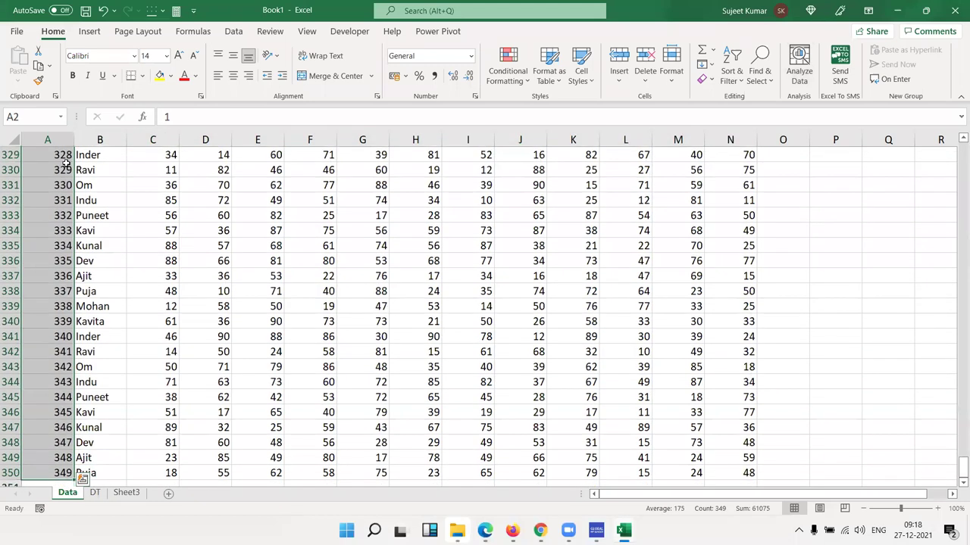
# - Back on the DT sheet, enter ID 1 in cell A2
pyautogui.hotkey('ctrl', 'pagedown')
pyautogui.press('Up')
pyautogui.press('Down')
pyautogui.write('1')
pyautogui.press('Tab')
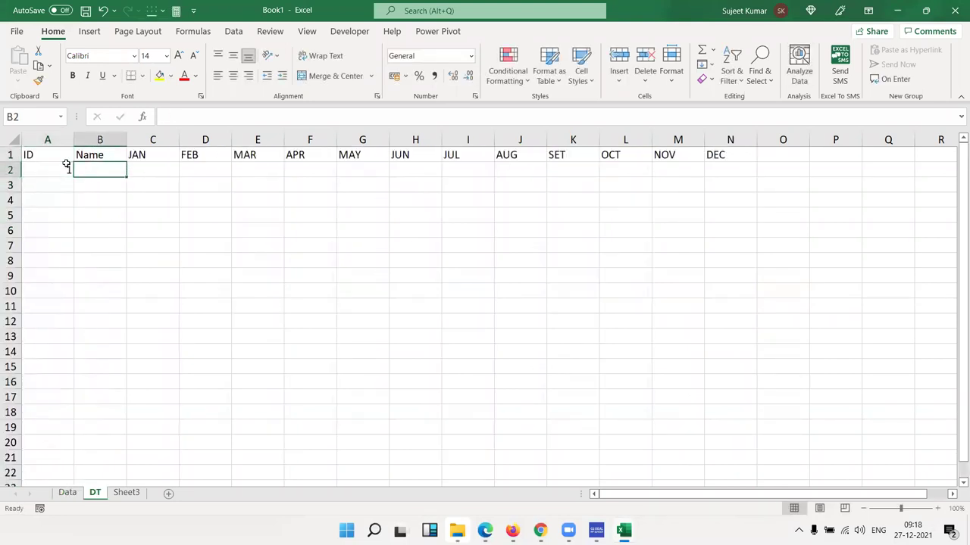
# - Start a VLOOKUP in B2 with A2 as lookup value and Data!A:N as the table
pyautogui.write('=vl')
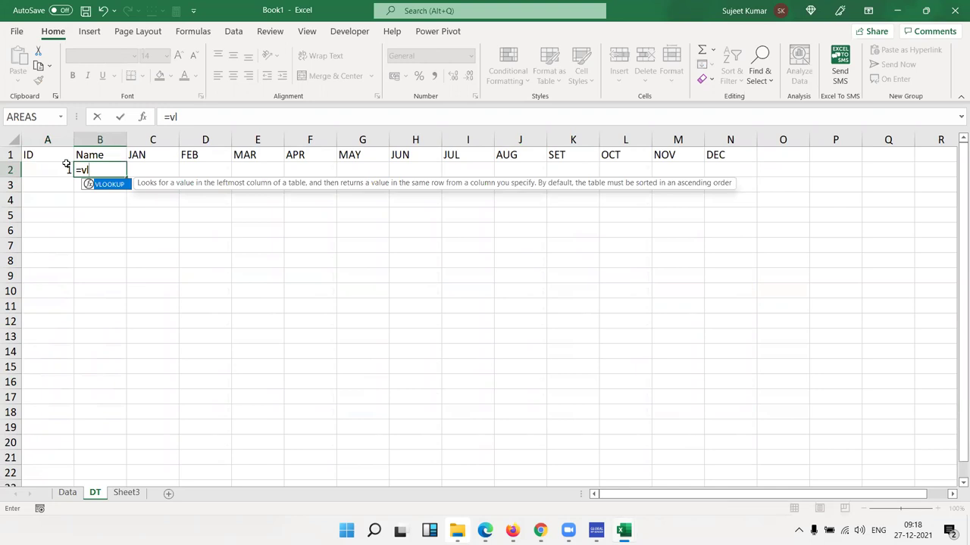
pyautogui.press('Tab')
pyautogui.click(66, 167)
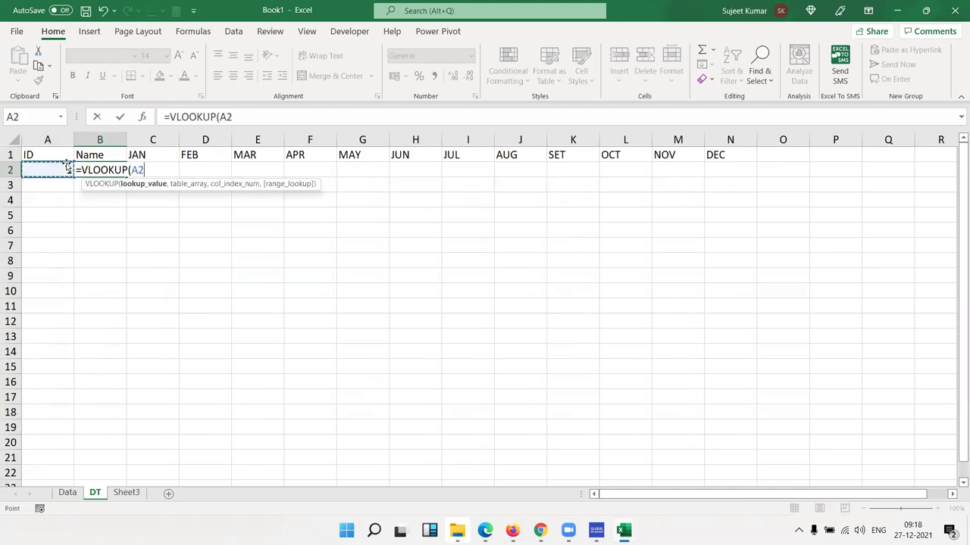
pyautogui.write(',')
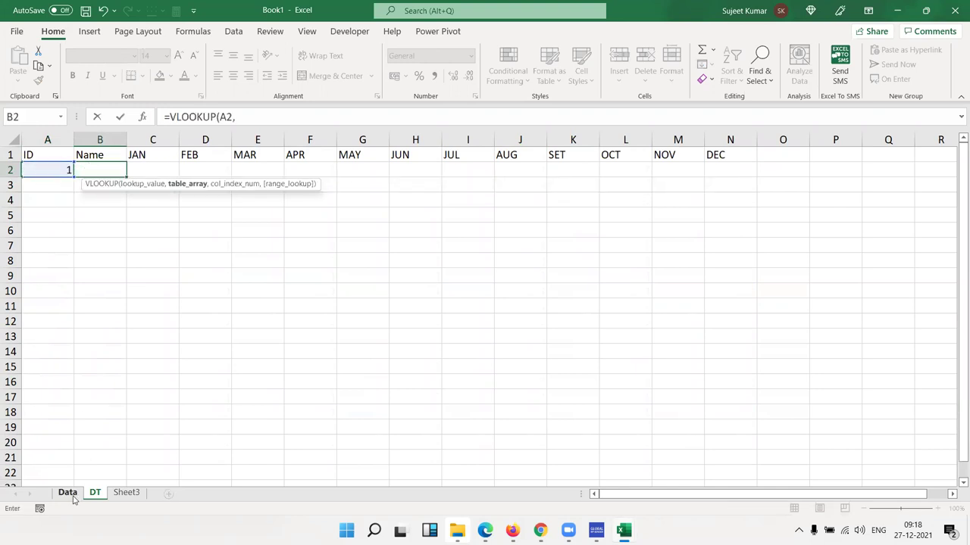
pyautogui.click(68, 493)
pyautogui.moveTo(45, 140); pyautogui.dragTo(734, 190)
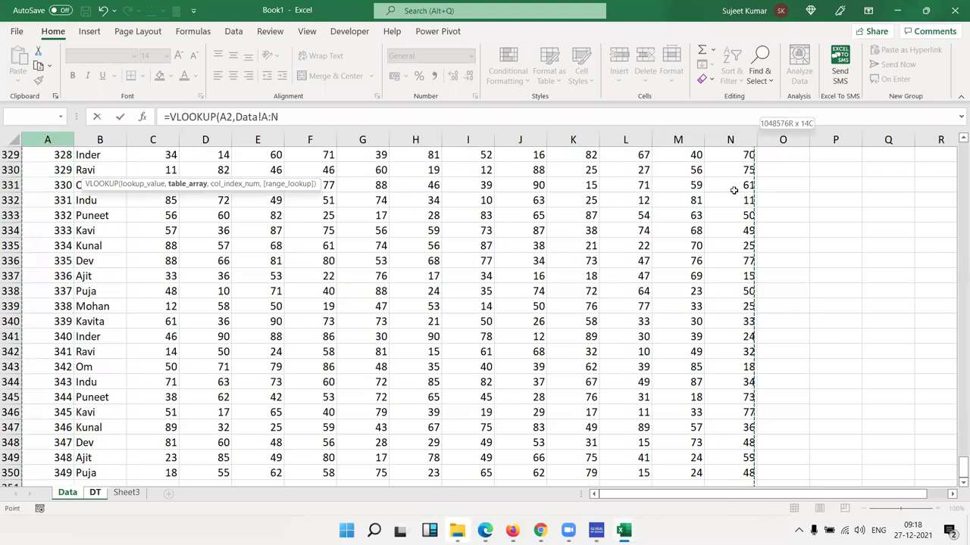
# - Use MATCH(B1, Data!1:1) as the column index argument
pyautogui.write(',')
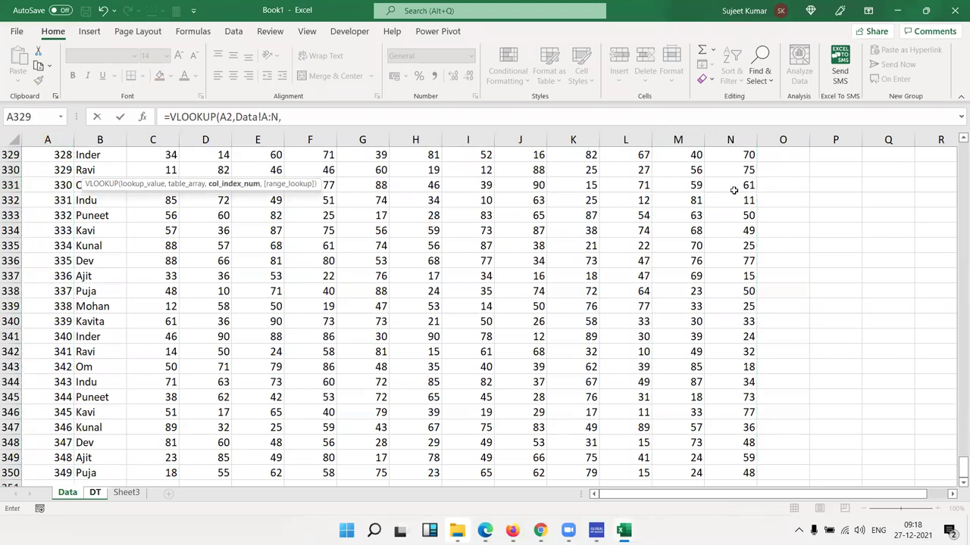
pyautogui.write('mat')
pyautogui.press('Tab')
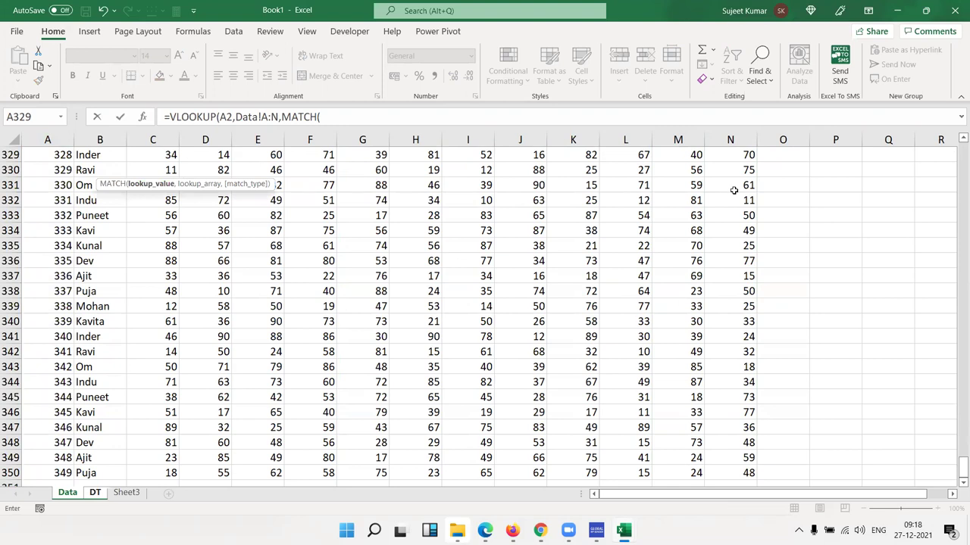
pyautogui.write('b1,')
pyautogui.scroll(13, 349, 261)
pyautogui.scroll(17, 345, 260)
pyautogui.click(344, 260)
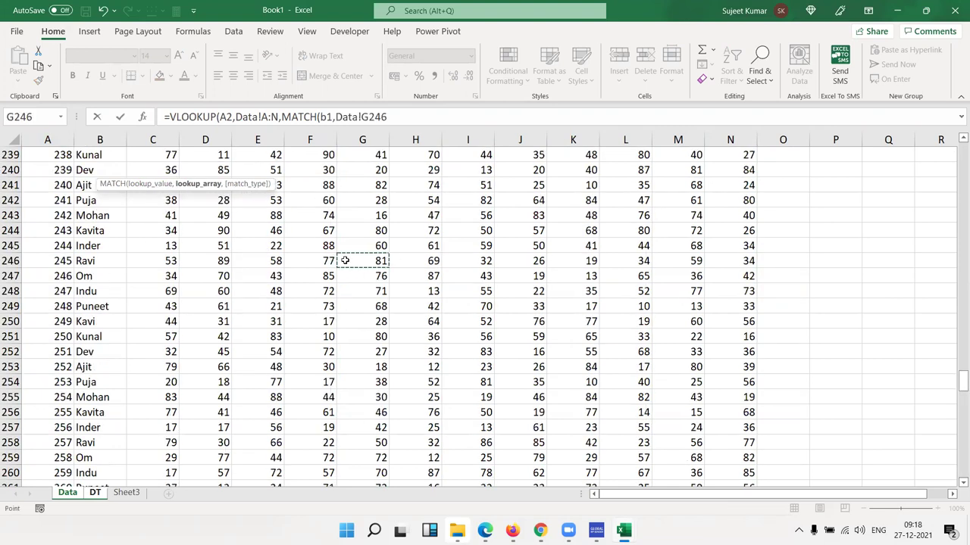
pyautogui.hotkey('ctrl', 'Up')
pyautogui.hotkey('shift', 'space')
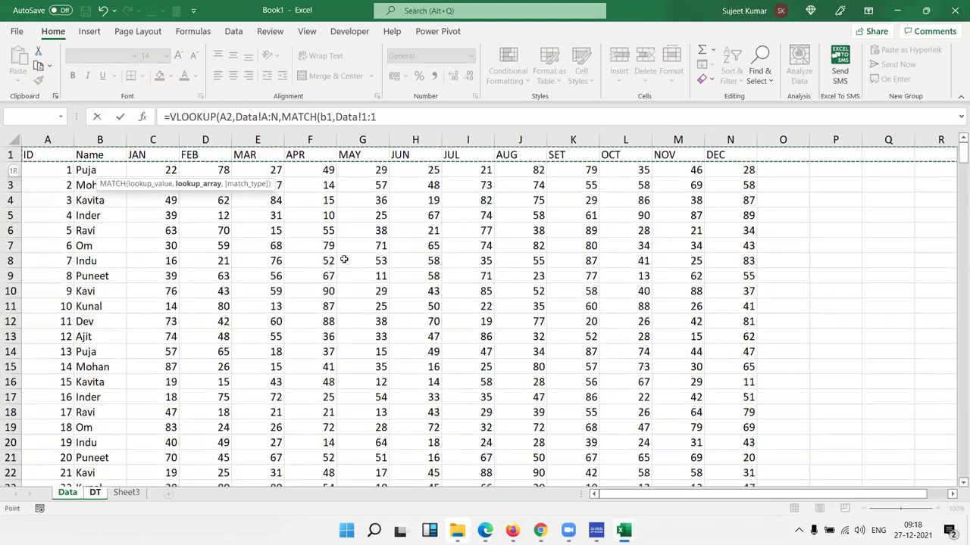
# - Finish with exact-match 0 arguments, commit the formula, and review it in B2
pyautogui.write(',0')
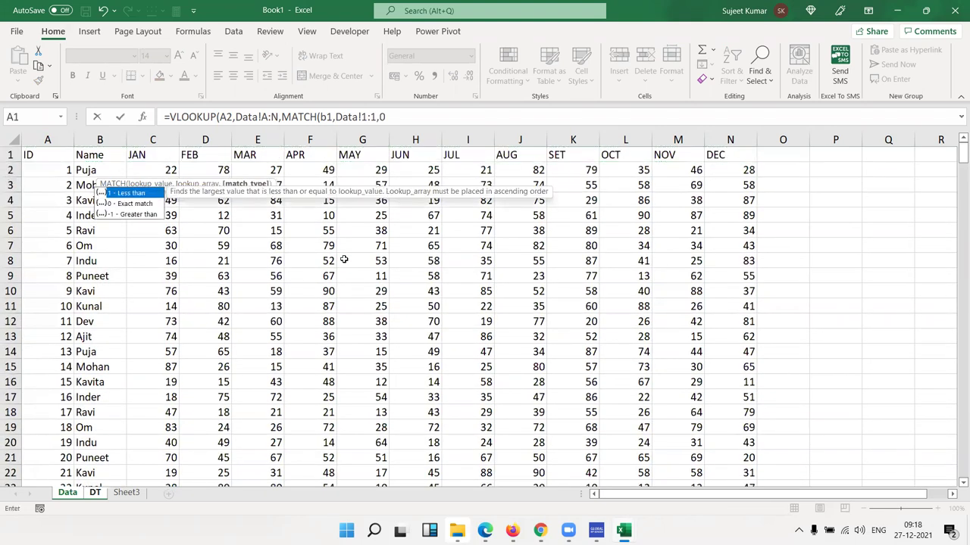
pyautogui.write(')')
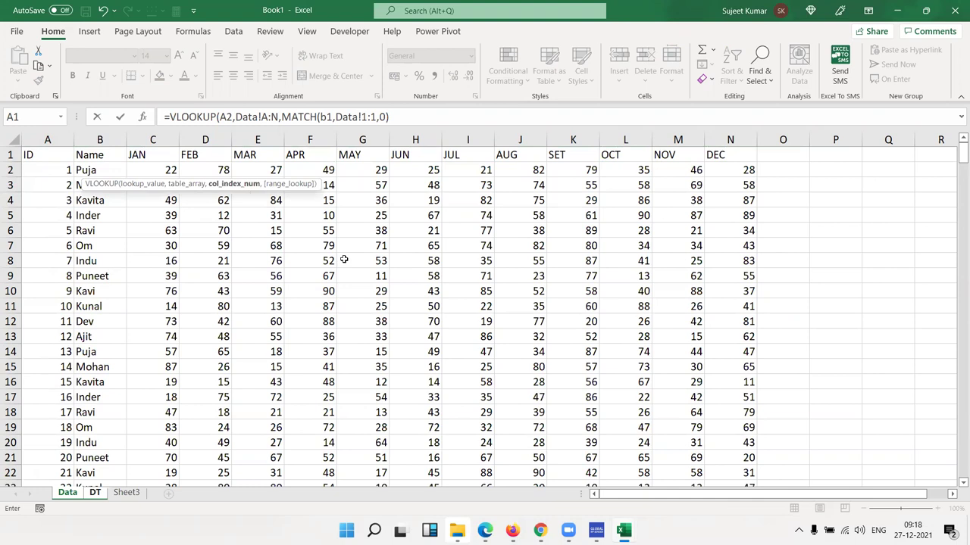
pyautogui.press('BackSpace')
pyautogui.write('),0')
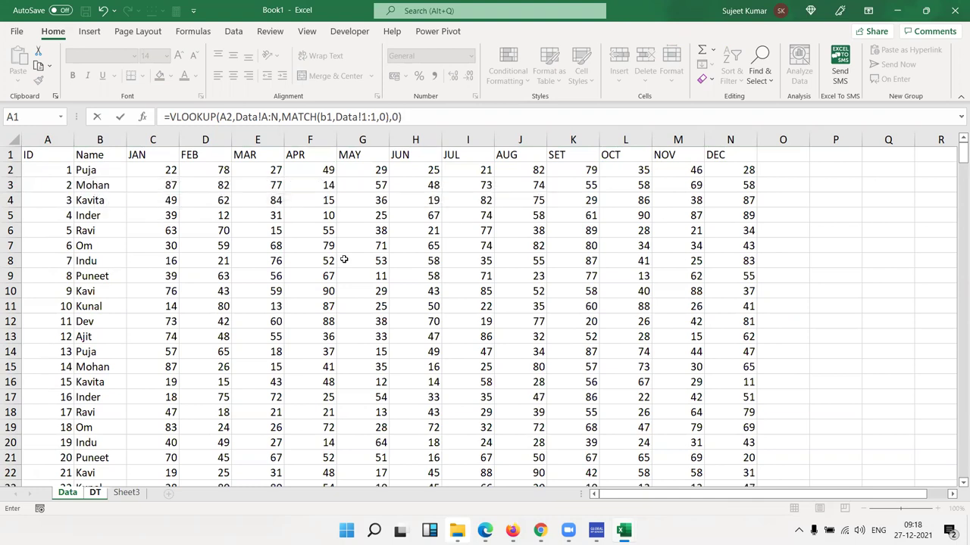
pyautogui.press('Return')
pyautogui.press('Up')
pyautogui.press('F2')
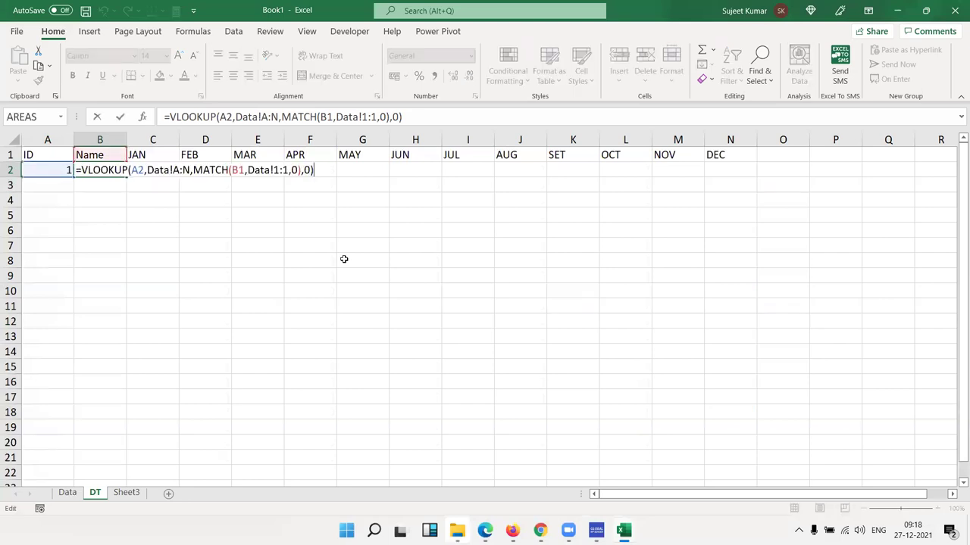
pyautogui.press('Escape')
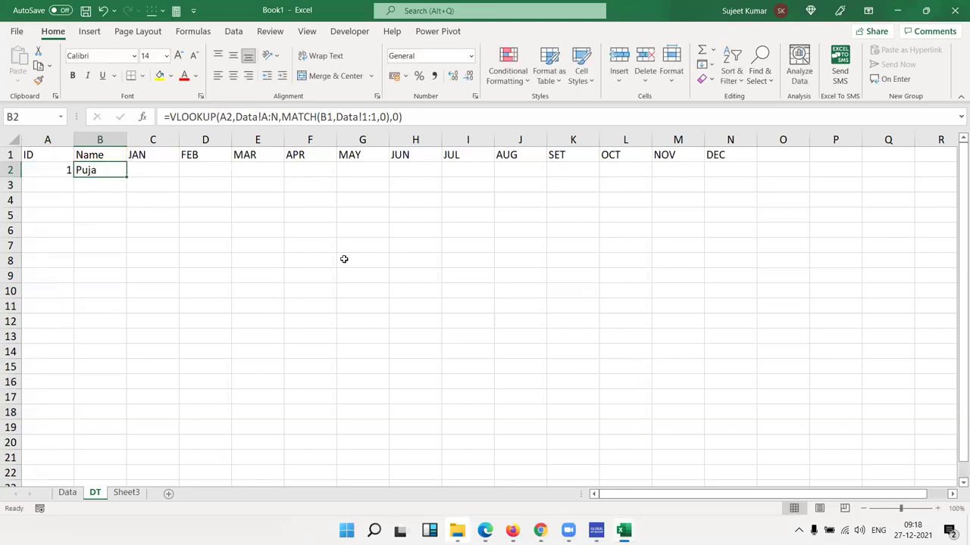
# - Lock B2's references as $A2, Data!$A:$N, B$1 and Data!$1:$1
pyautogui.click(226, 118)
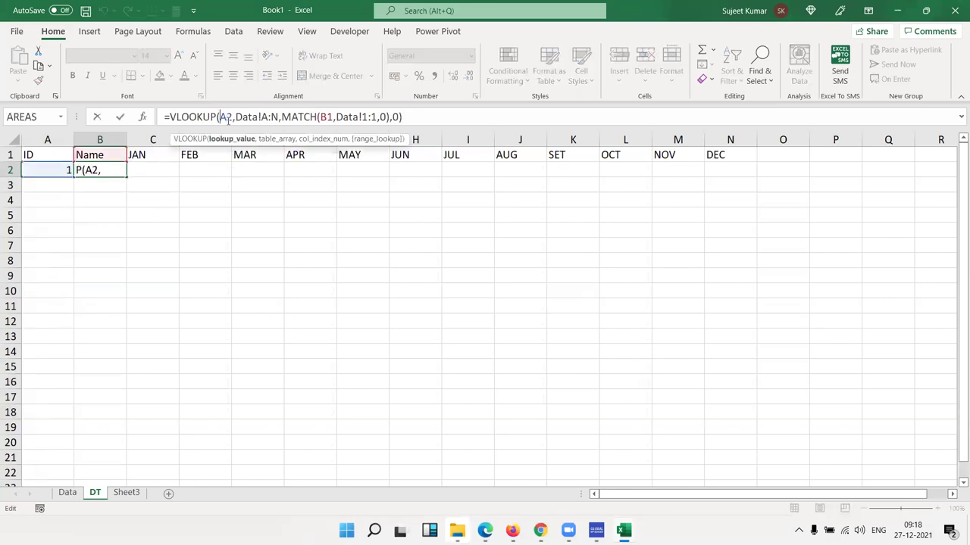
pyautogui.write('$')
pyautogui.press('Right')
pyautogui.press('Right')
pyautogui.press('Right')
pyautogui.press('Right')
pyautogui.press('Right')
pyautogui.press('Right')
pyautogui.press('Right')
pyautogui.press('Right')
pyautogui.press('F4')
pyautogui.press('Right')
pyautogui.press('Right')
pyautogui.press('Right')
pyautogui.press('Right')
pyautogui.press('Right')
pyautogui.press('Right')
pyautogui.press('Right')
pyautogui.press('Right')
pyautogui.press('Right')
pyautogui.press('Right')
pyautogui.press('Right')
pyautogui.press('Right')
pyautogui.press('Right')
pyautogui.press('Right')
pyautogui.press('F4')
pyautogui.press('Left')
pyautogui.press('Left')
pyautogui.press('Left')
pyautogui.press('Left')
pyautogui.press('Left')
pyautogui.press('Left')
pyautogui.press('Left')
pyautogui.press('Left')
pyautogui.write('$')
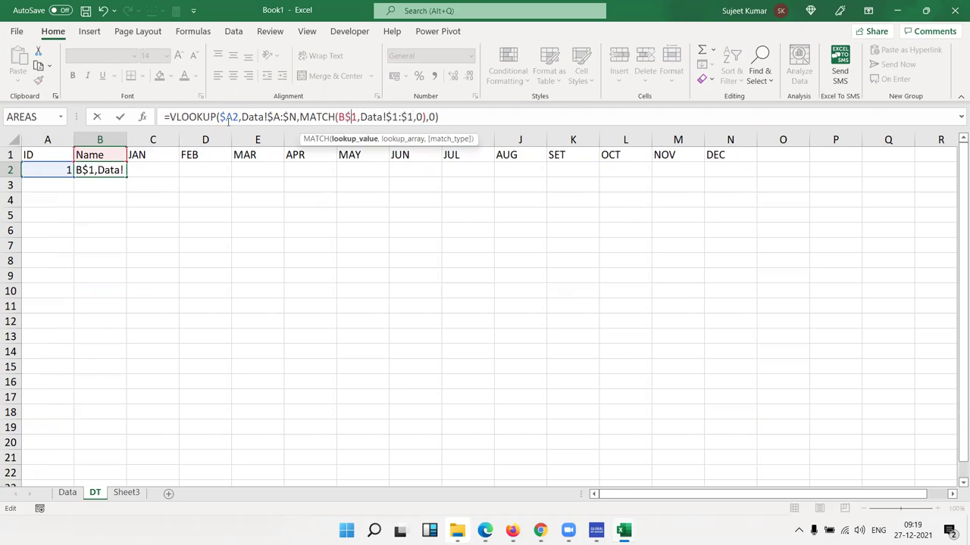
pyautogui.press('Return')
# - Fill the formula right across JAN–DEC and down the rows below
pyautogui.press('Up')
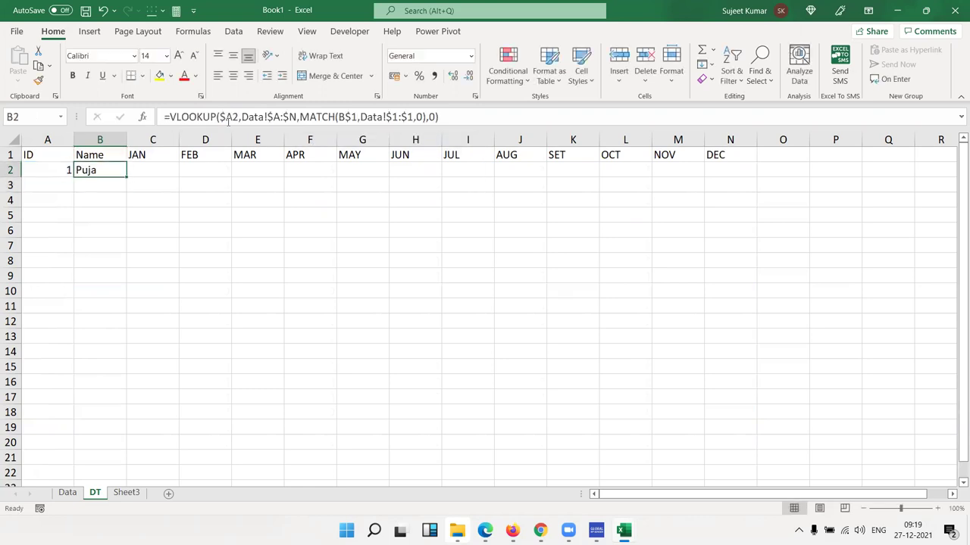
pyautogui.hotkey('shift', 'Right')
pyautogui.hotkey('shift', 'Right')
pyautogui.hotkey('shift', 'Right')
pyautogui.hotkey('shift', 'Right')
pyautogui.hotkey('shift', 'Right')
pyautogui.hotkey('shift', 'Right')
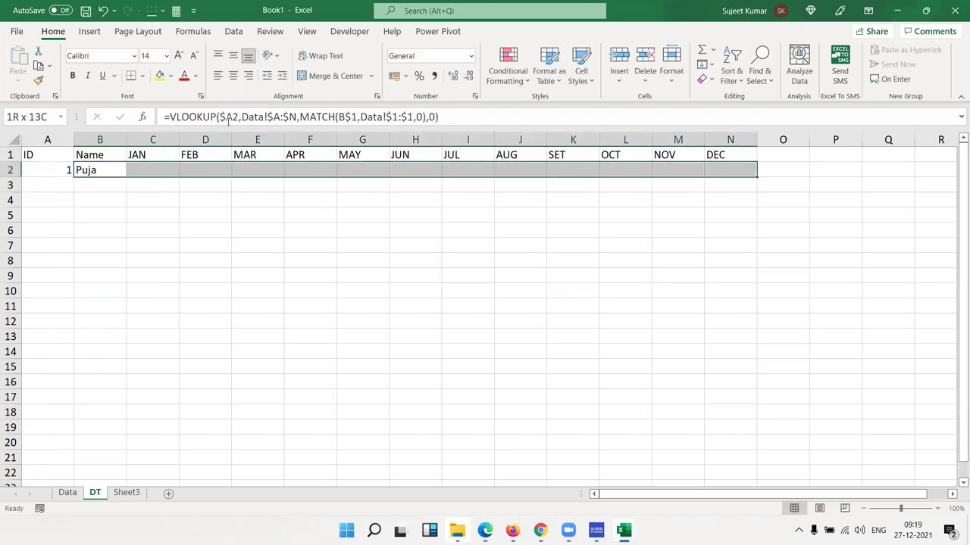
pyautogui.hotkey('ctrl', 'r')
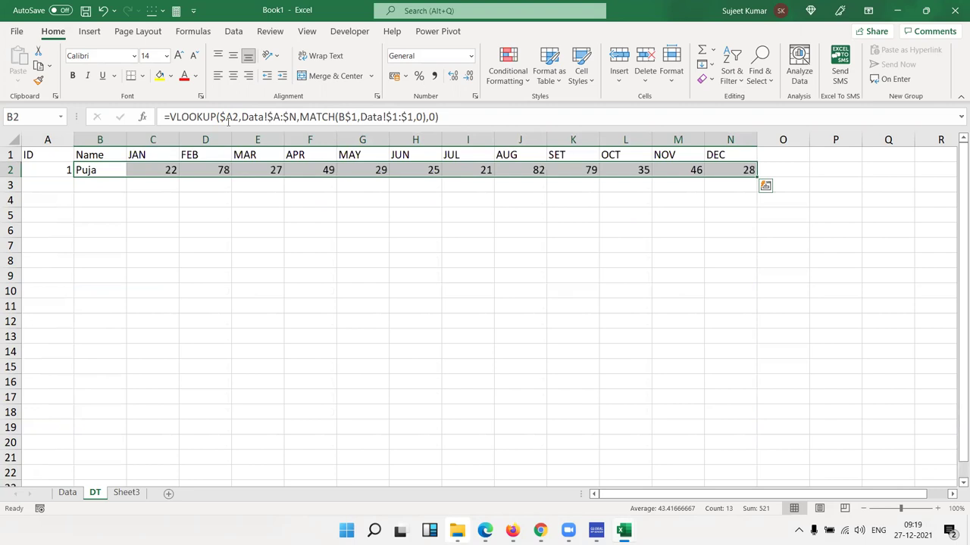
pyautogui.hotkey('shift', 'Down')
pyautogui.hotkey('shift', 'Down')
pyautogui.hotkey('shift', 'Down')
pyautogui.hotkey('shift', 'Down')
pyautogui.hotkey('ctrl', 'd')
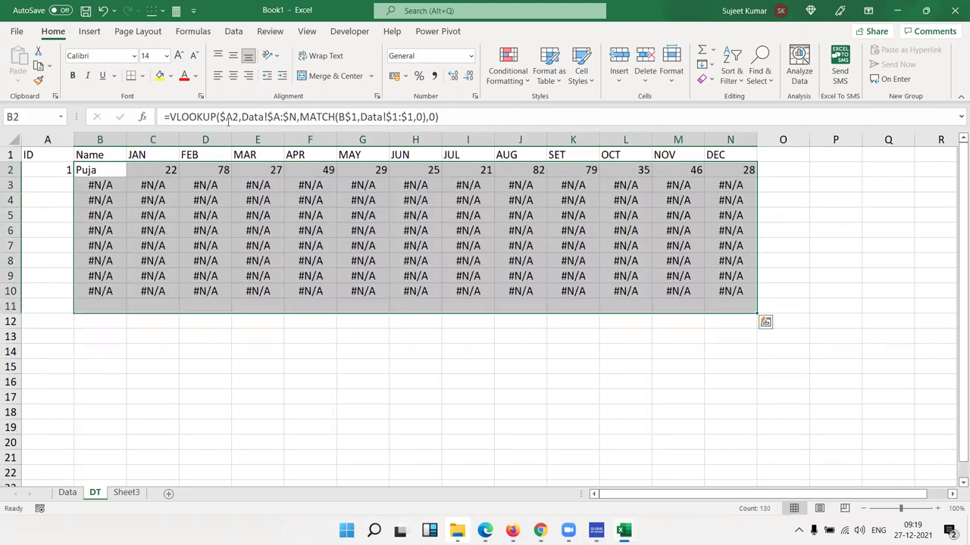
pyautogui.press('Down')
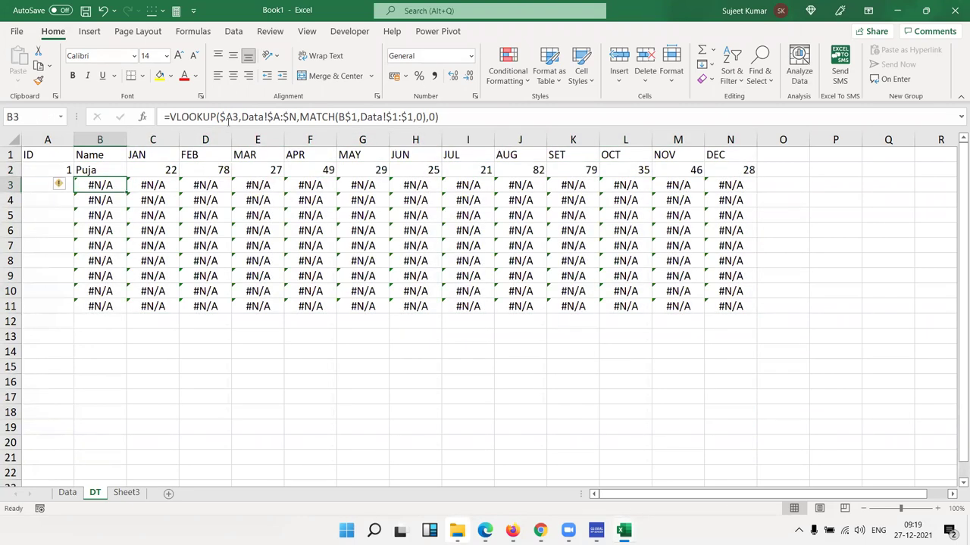
# - Enter IDs 2, 3, 4, 5 and 5 in A3:A7
pyautogui.press('Left')
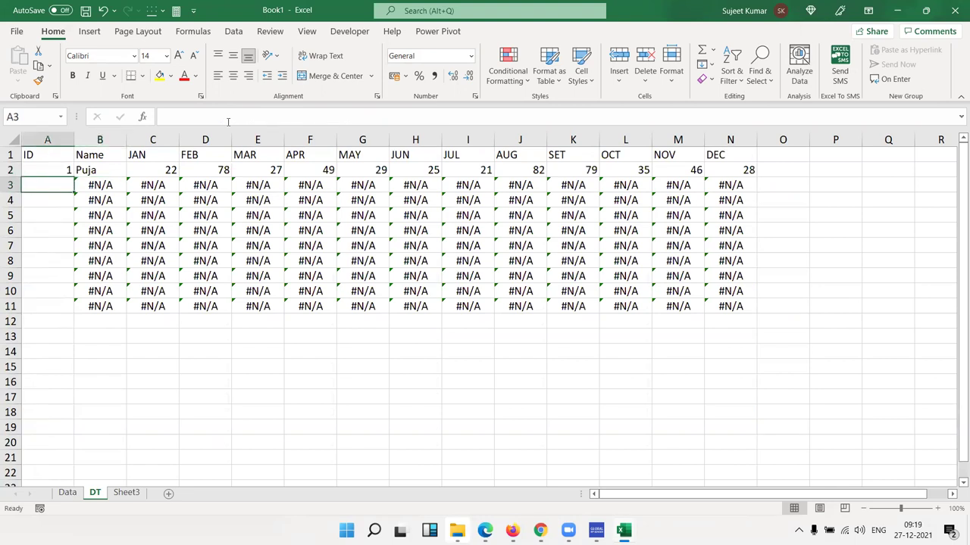
pyautogui.write('2')
pyautogui.press('Return')
pyautogui.write('3')
pyautogui.press('Return')
pyautogui.write('4')
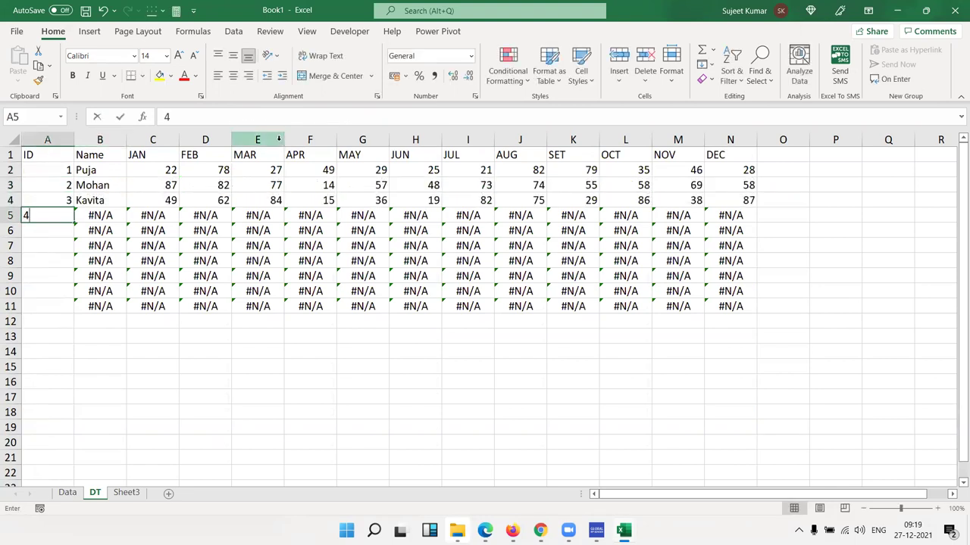
pyautogui.press('Return')
pyautogui.write('5')
pyautogui.press('Return')
pyautogui.write('6 5')
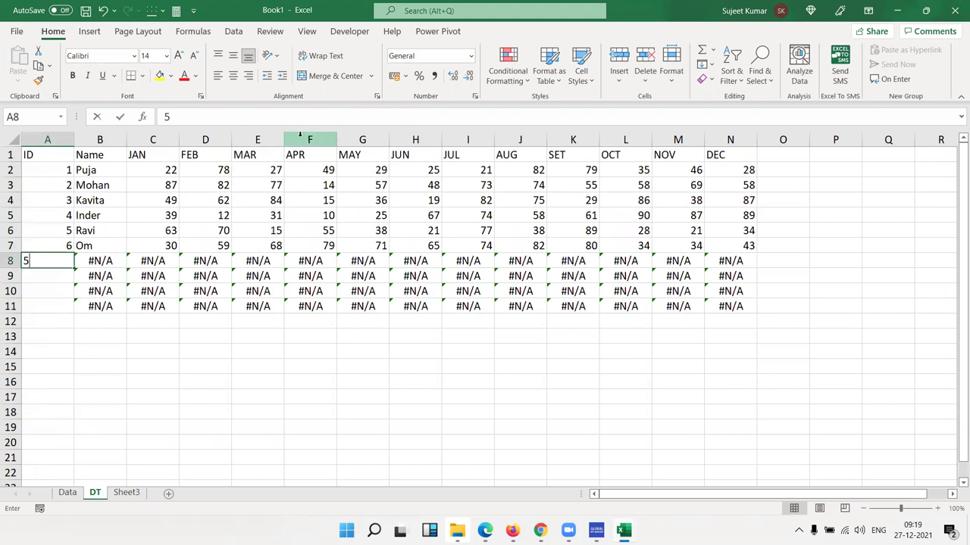
pyautogui.press('Return')
# - Enter IDs 85, 62, 12 and 15 in the rows below
pyautogui.write('85')
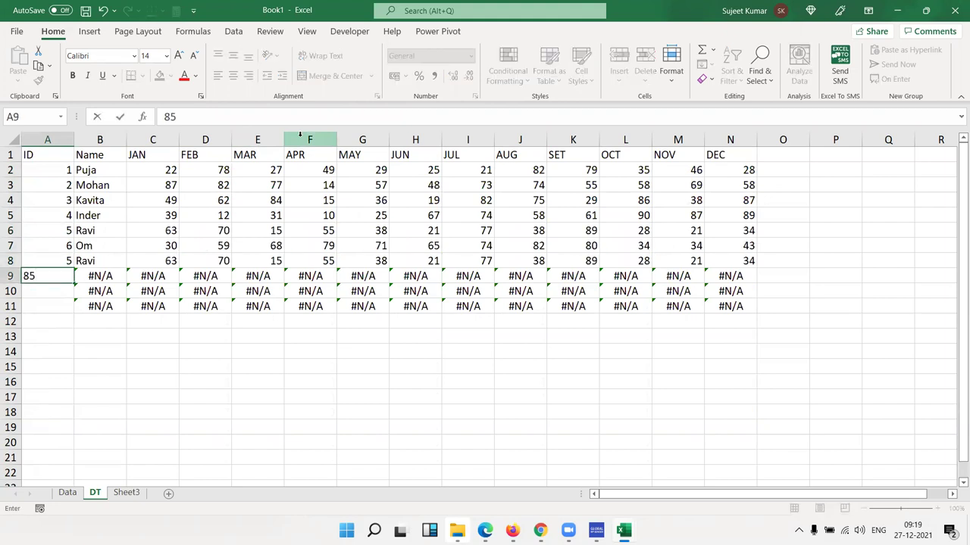
pyautogui.press('Return')
pyautogui.write('62')
pyautogui.press('Return')
pyautogui.write('12')
pyautogui.press('Return')
pyautogui.press('Up')
pyautogui.press('Down')
pyautogui.write('15')
pyautogui.press('Return')
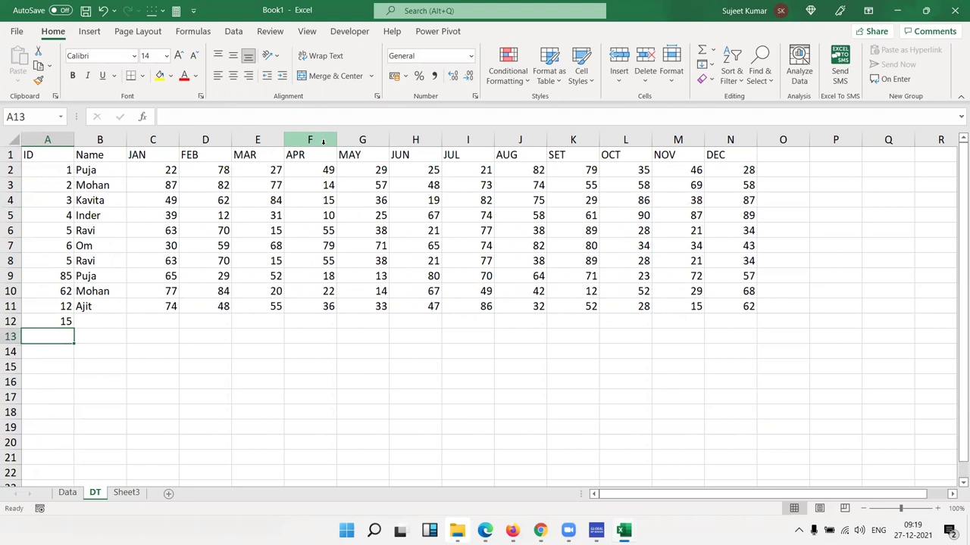
# - Inspect the VLOOKUP formula in B11 and confirm it unchanged
pyautogui.press('Up')
pyautogui.press('Right')
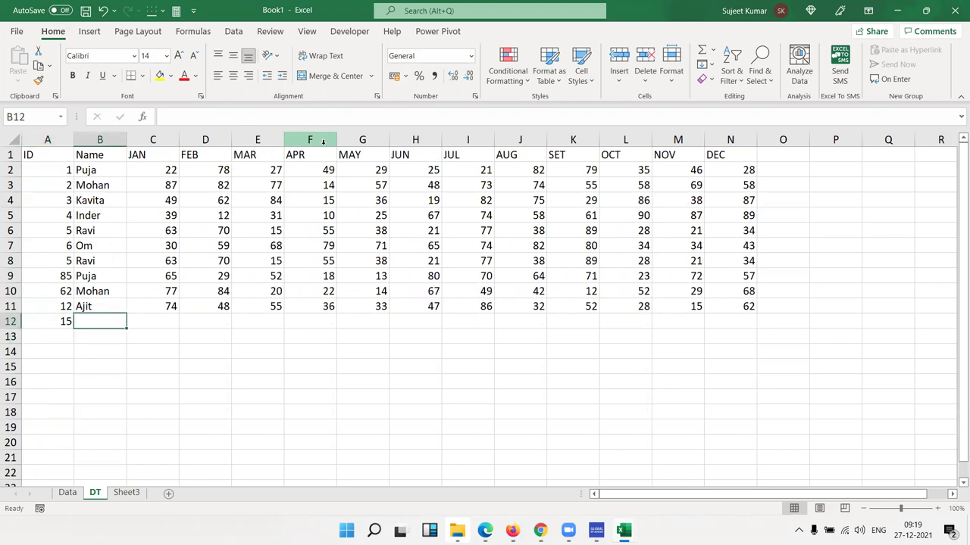
pyautogui.press('Up')
pyautogui.press('F2')
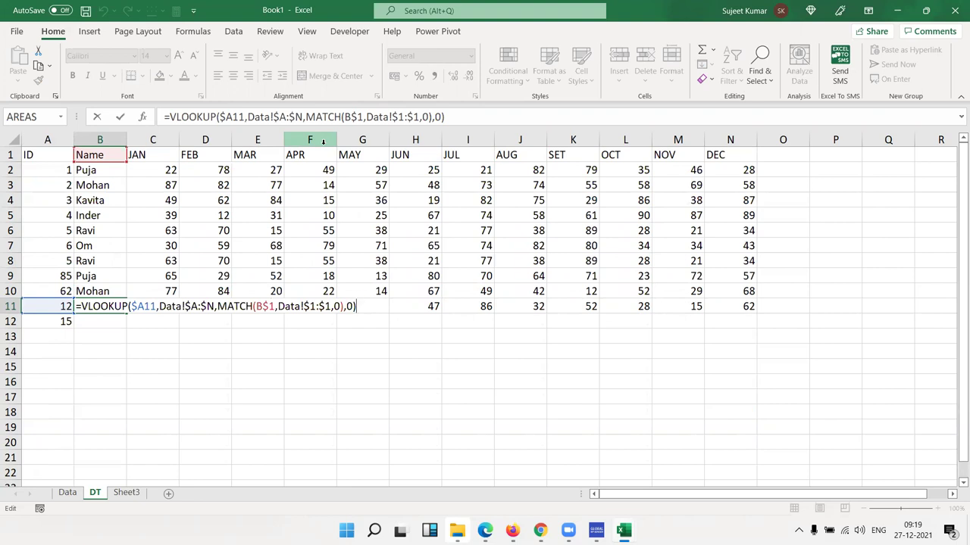
pyautogui.hotkey('ctrl', 'Return')
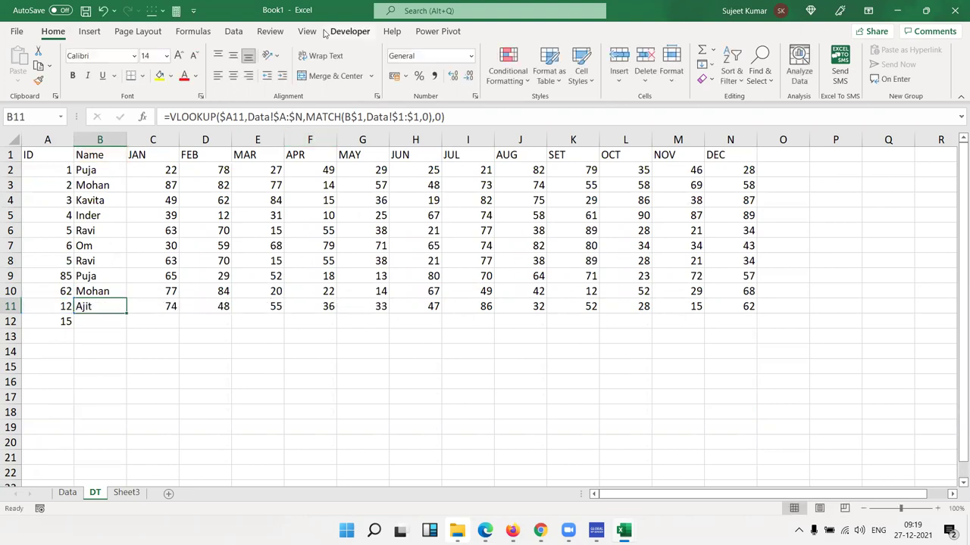
# - Clear the lookup formulas and values from B2:N11
pyautogui.click(109, 169)
pyautogui.moveTo(138, 170)
pyautogui.mouseDown()
pyautogui.moveTo(709, 291)
pyautogui.moveTo(710, 306)
pyautogui.mouseUp()
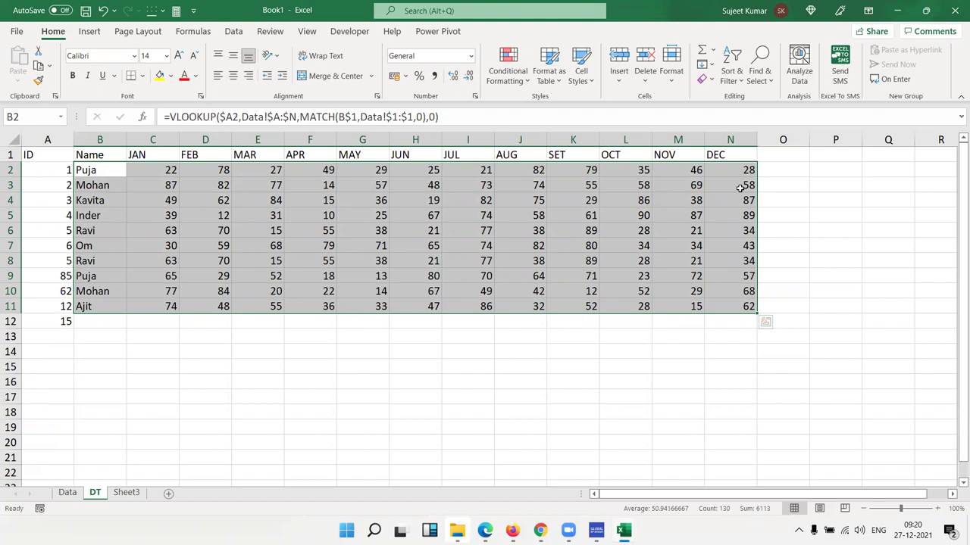
pyautogui.press('Delete')
pyautogui.press('Right')
pyautogui.press('Left')
pyautogui.press('Right')
pyautogui.press('Right')
pyautogui.press('Right')
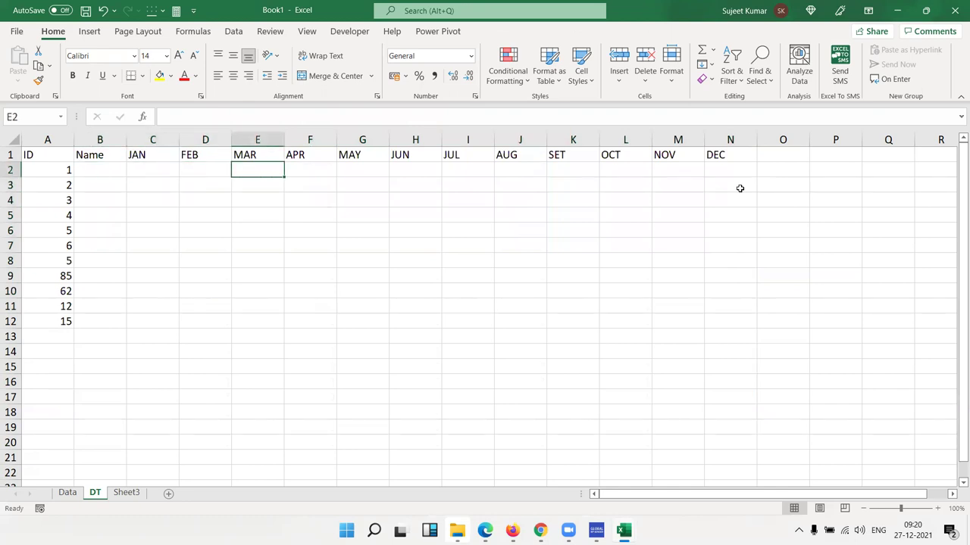
pyautogui.press('Left')
pyautogui.press('Left')
pyautogui.press('Left')
# - Clear IDs from A3:A12, leaving only ID 1 in A2
pyautogui.press('Down')
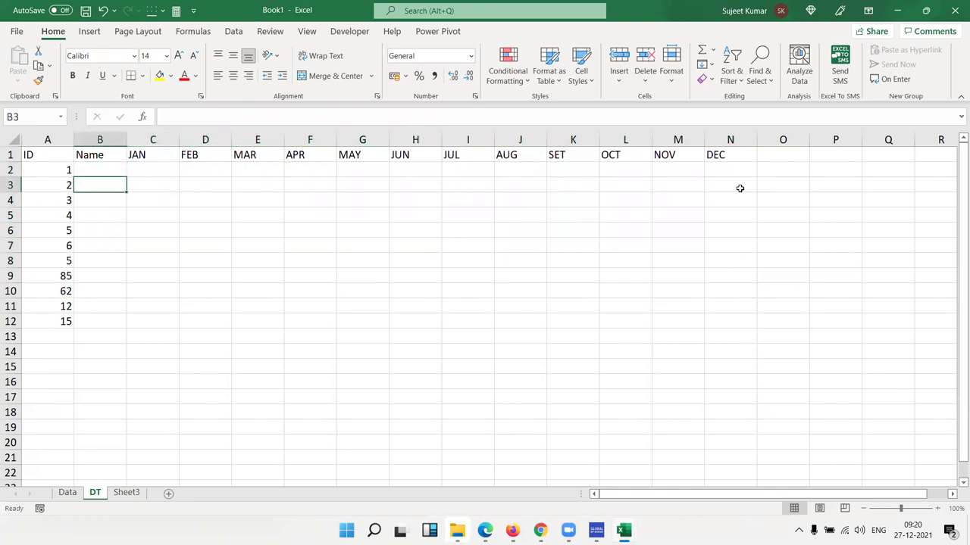
pyautogui.press('Left')
pyautogui.hotkey('ctrl', 'shift', 'Down')
pyautogui.press('Delete')
pyautogui.press('Up')
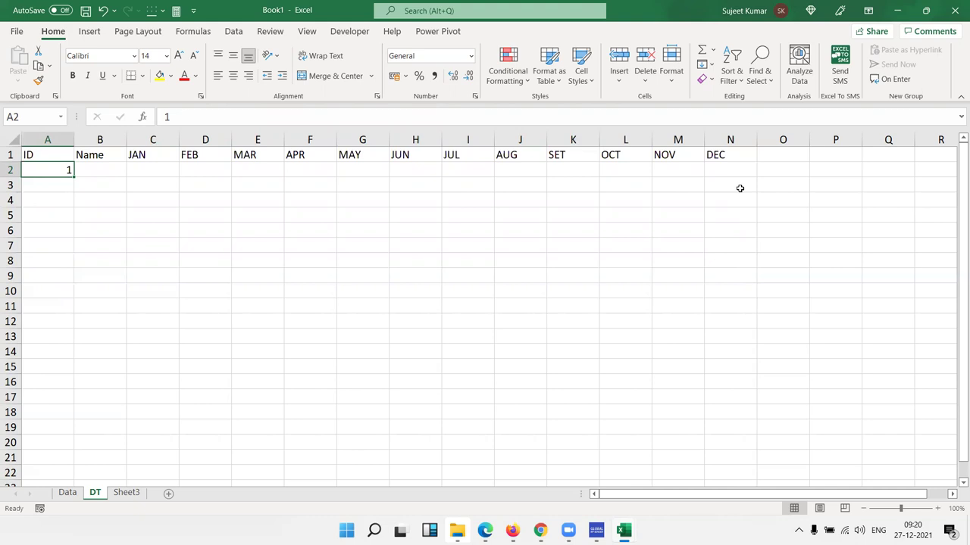
# - Open the DT sheet's code and add a Worksheet_Change event procedure
pyautogui.click(347, 32)
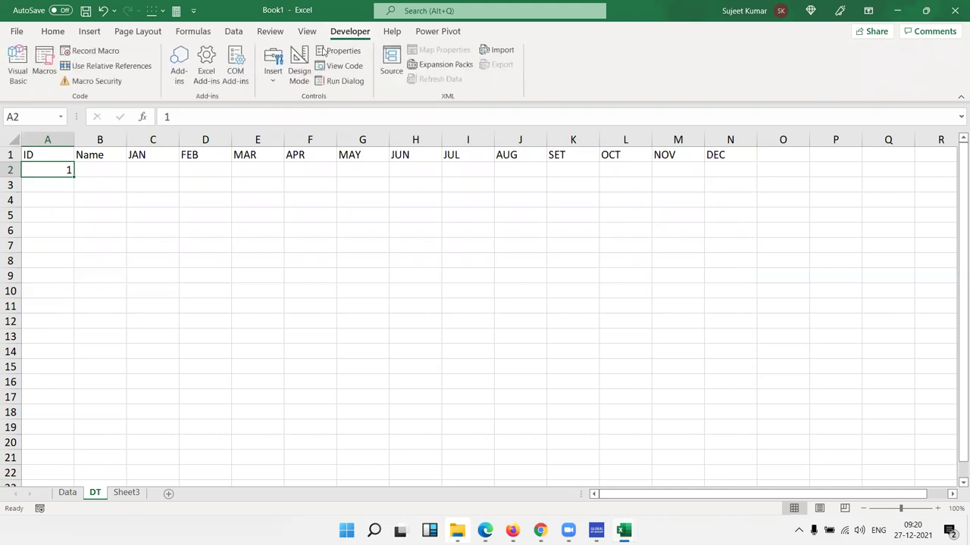
pyautogui.click(44, 62)
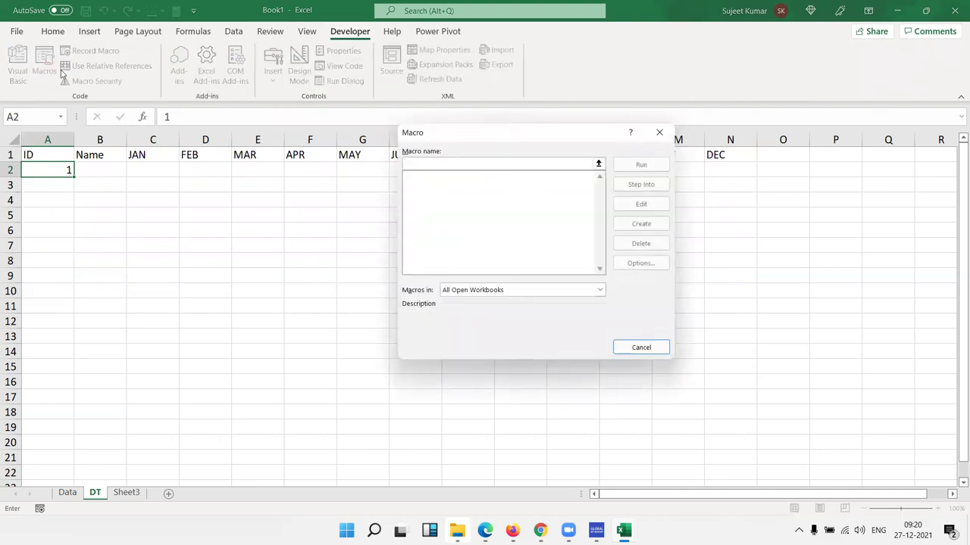
pyautogui.press('Escape')
pyautogui.rightClick(90, 494)
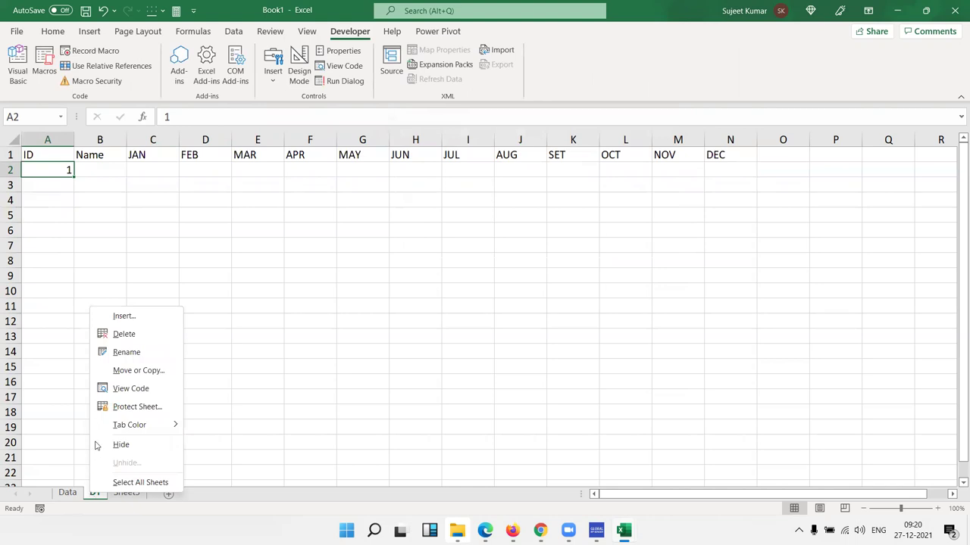
pyautogui.click(119, 390)
pyautogui.click(197, 58)
pyautogui.click(185, 78)
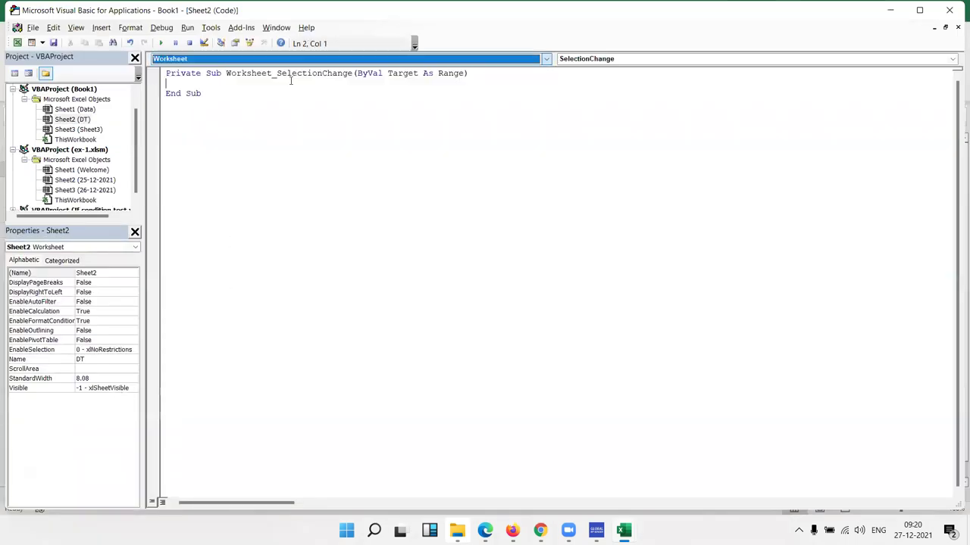
pyautogui.click(598, 61)
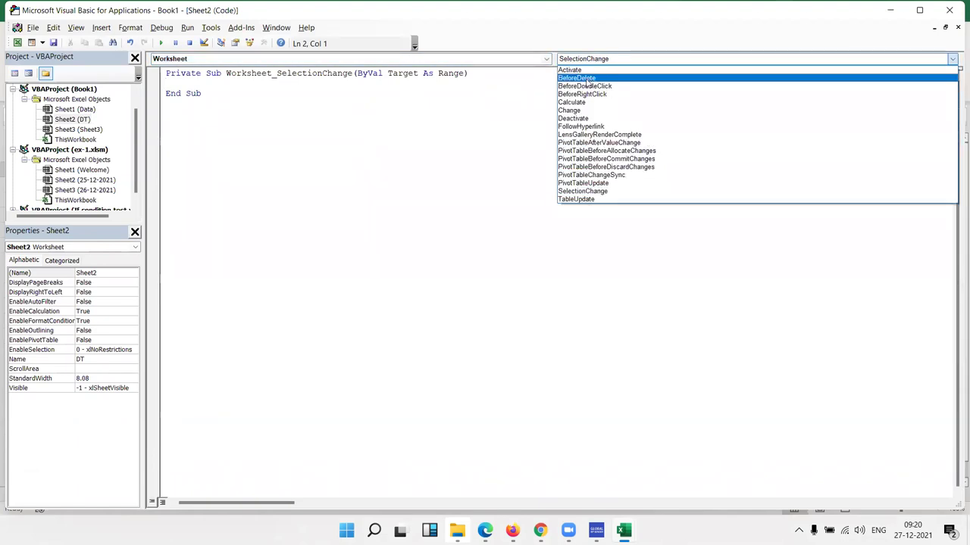
pyautogui.click(582, 110)
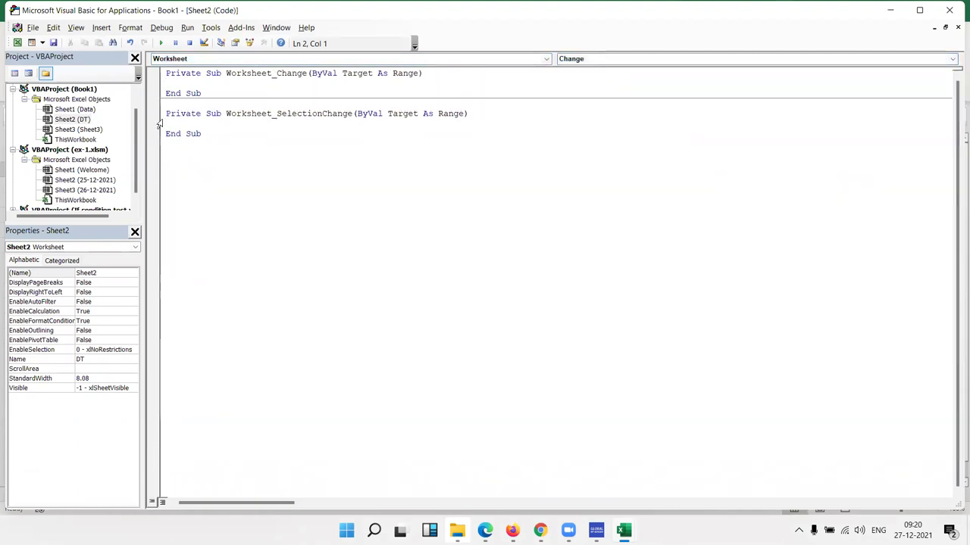
# - Delete the SelectionChange stub and leave blank lines inside the Change procedure
pyautogui.moveTo(218, 139); pyautogui.dragTo(168, 107)
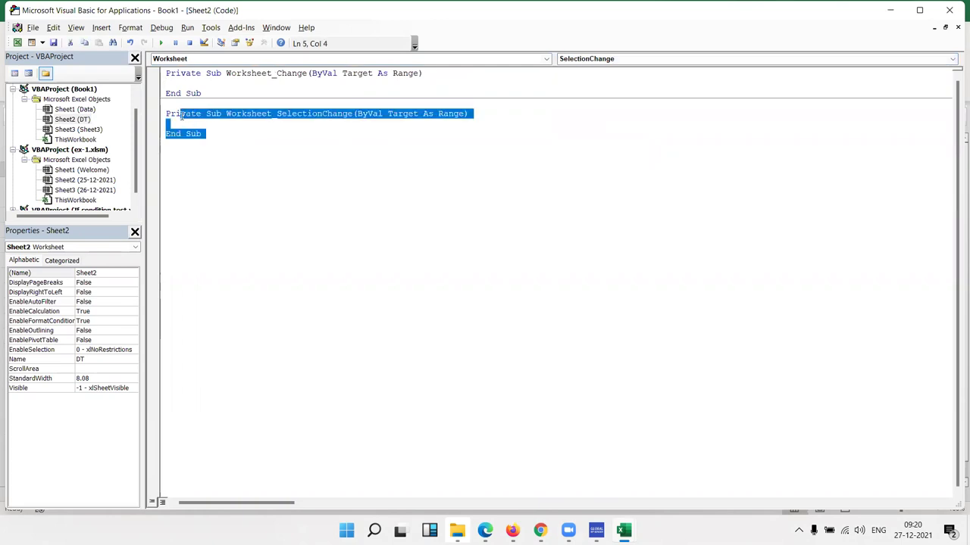
pyautogui.press('Delete')
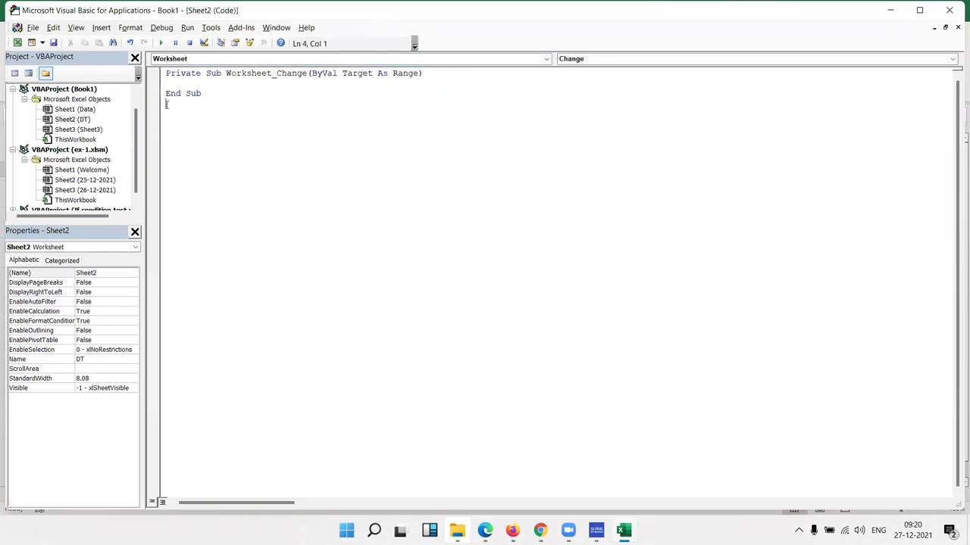
pyautogui.press('Return')
pyautogui.press('Return')
pyautogui.press('Return')
pyautogui.hotkey('alt', 'F11')
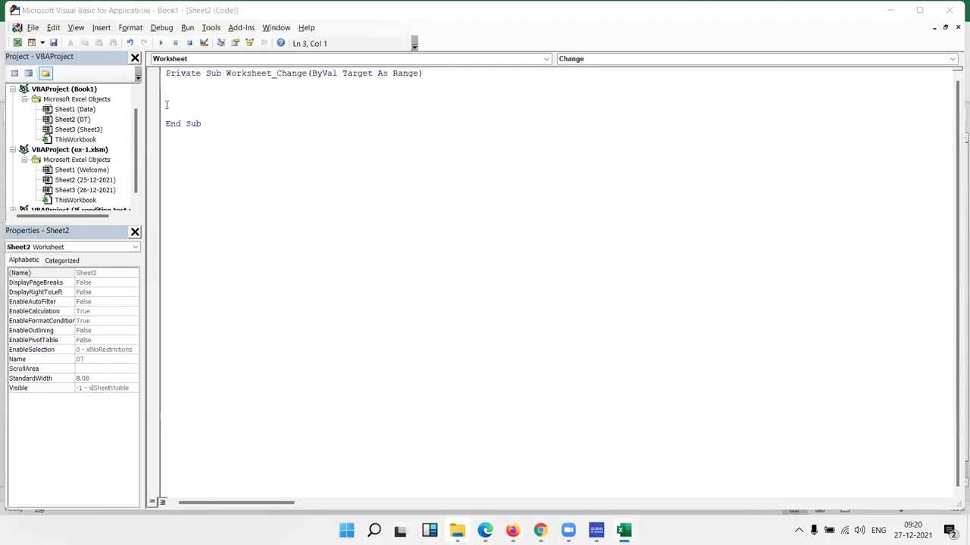
pyautogui.click(57, 141)
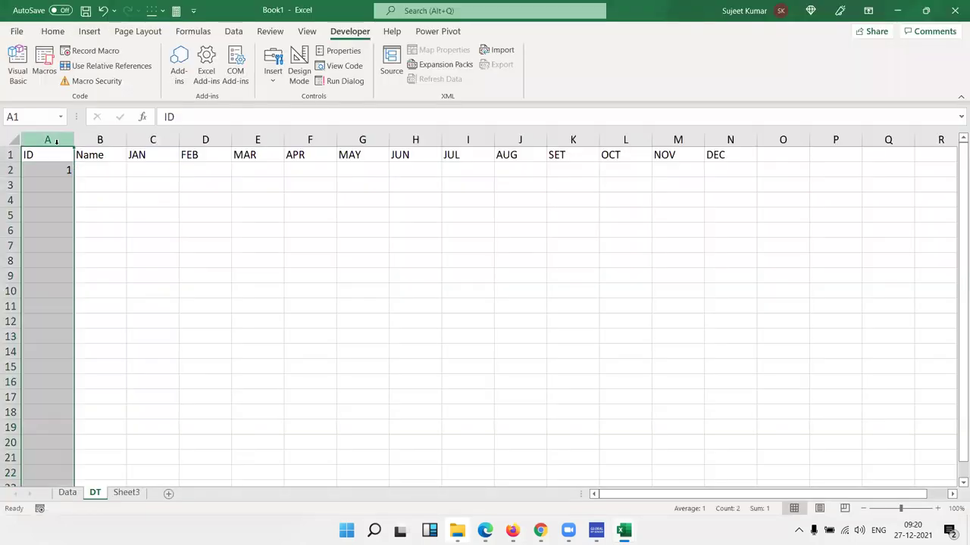
pyautogui.click(57, 167)
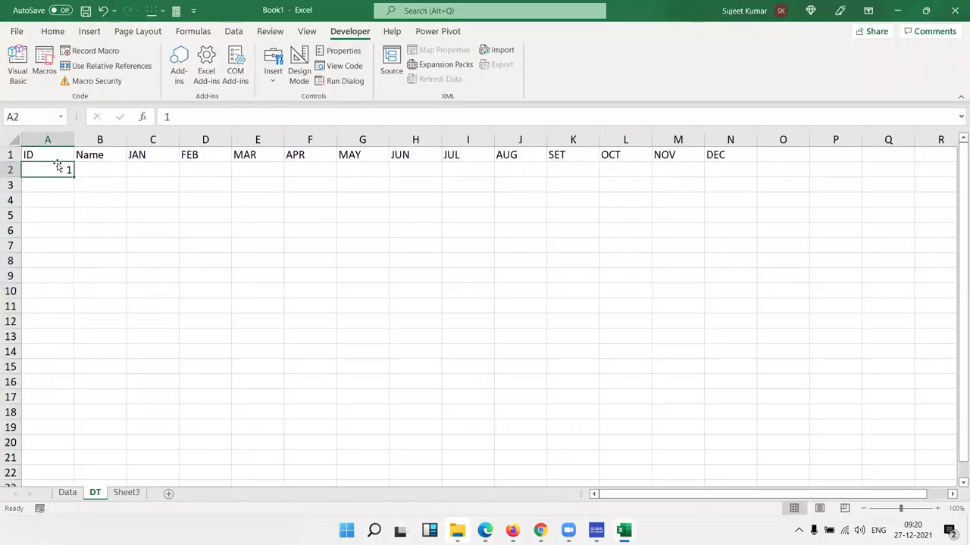
# - Write the line If Target.Column = 1 Then in the Change procedure
pyautogui.hotkey('alt', 'F11')
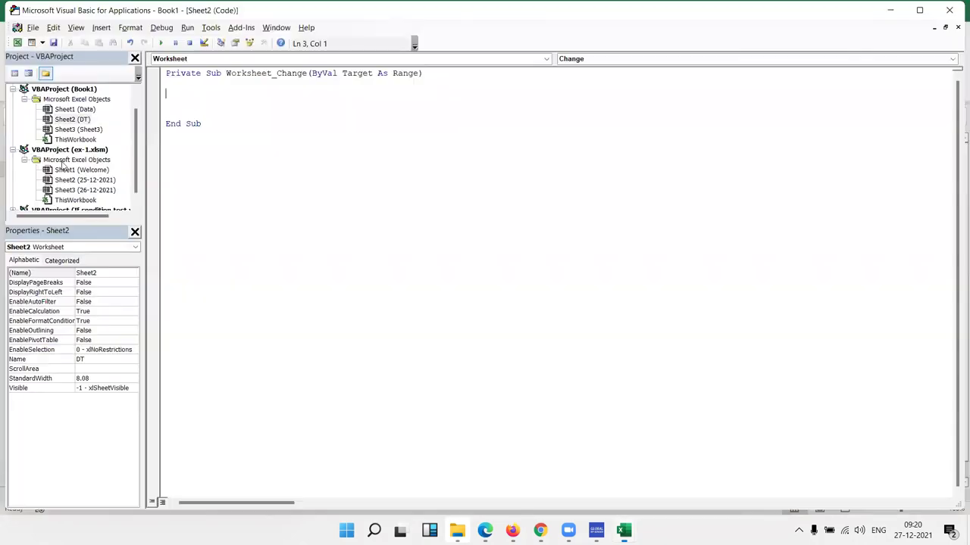
pyautogui.write('if target')
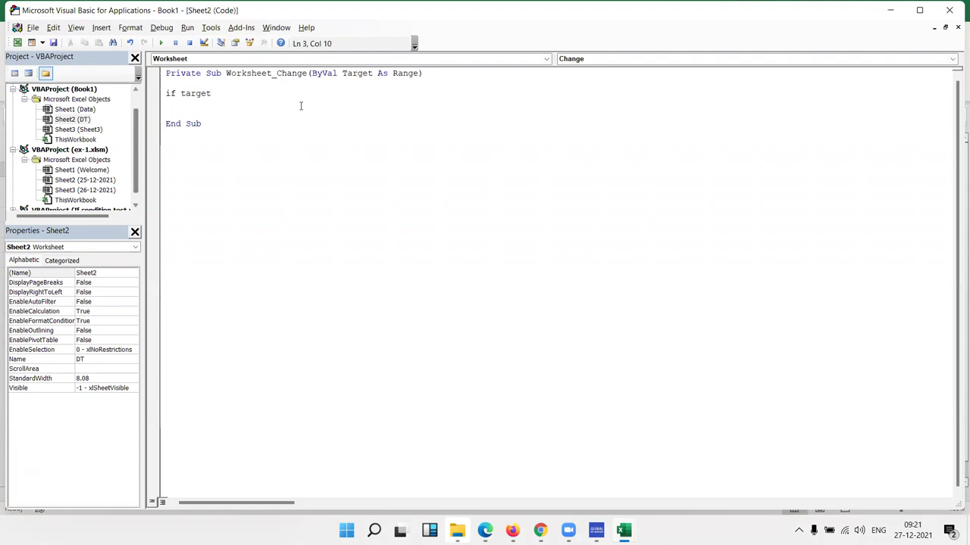
pyautogui.click(334, 88)
pyautogui.press('Return')
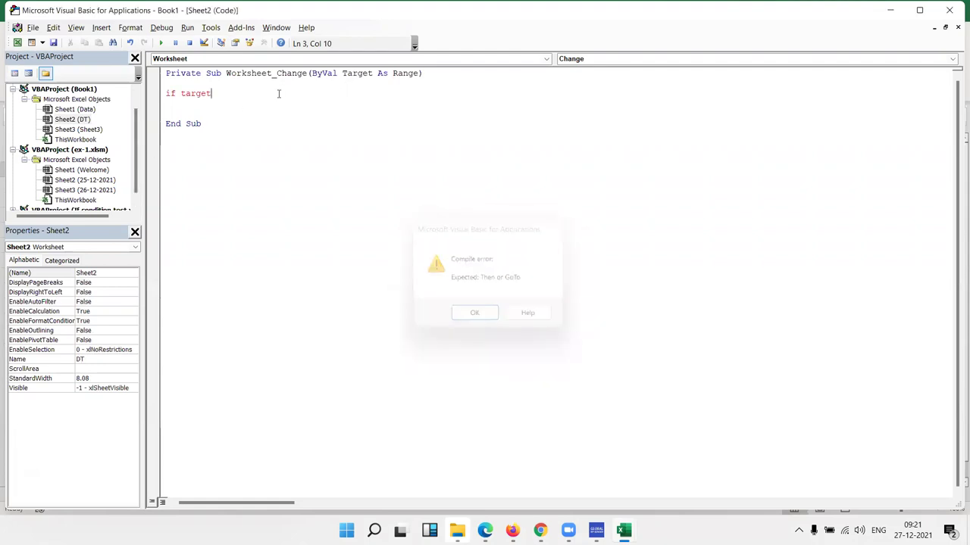
pyautogui.write('.col')
pyautogui.press('Tab')
pyautogui.write('=1 ')
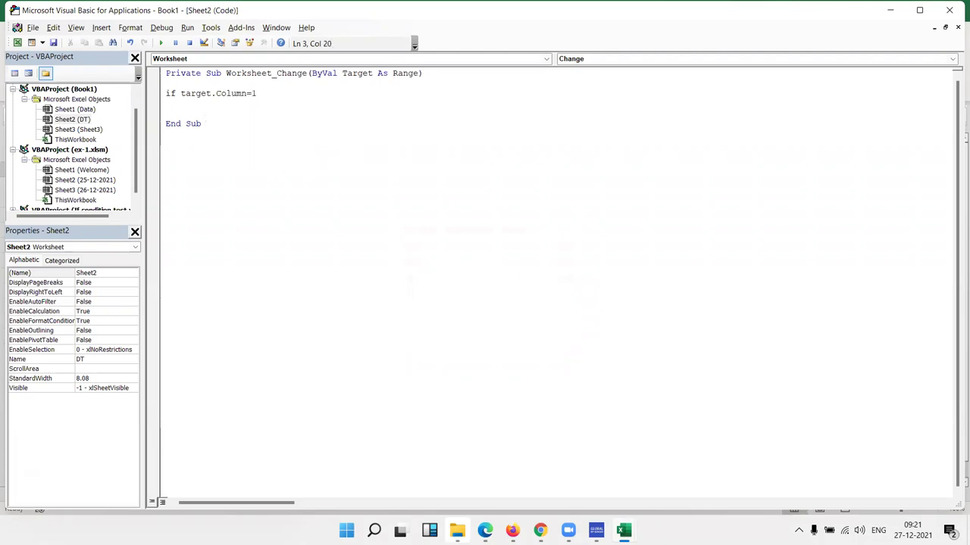
pyautogui.write('then')
pyautogui.press('Return')
# - Add End If, rejoin the split If line, and begin Application.En above it
pyautogui.press('Return')
pyautogui.press('Return')
pyautogui.press('Return')
pyautogui.press('Return')
pyautogui.write('end if')
pyautogui.click(166, 104)
pyautogui.press('Return')
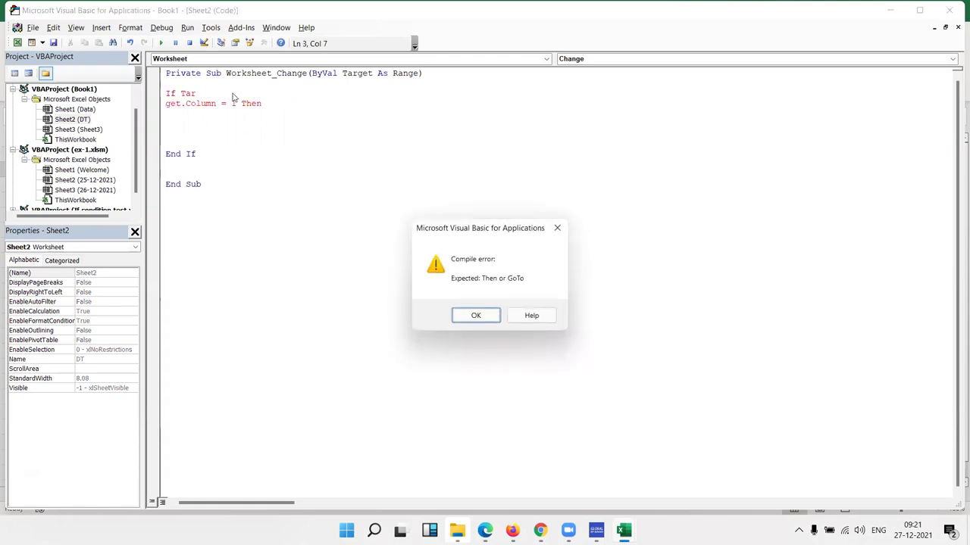
pyautogui.press('Return')
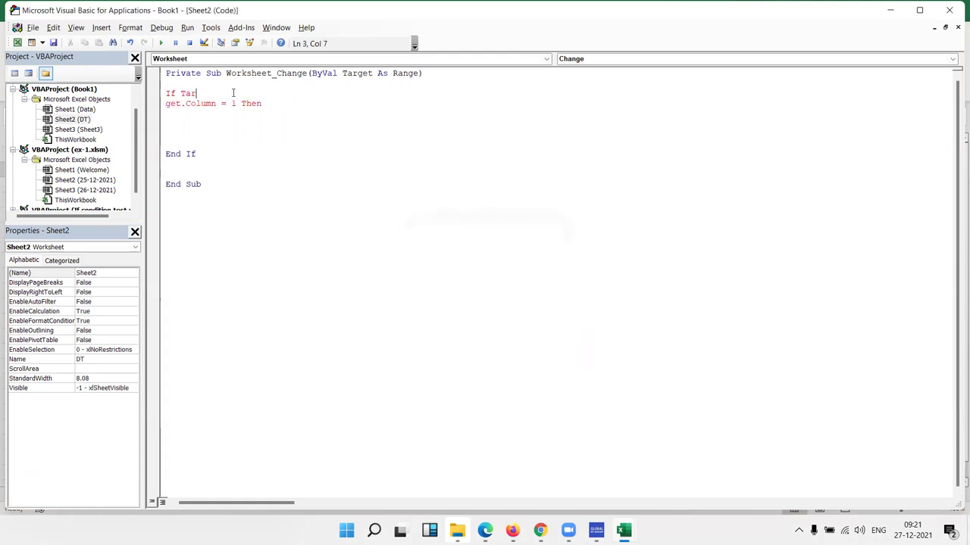
pyautogui.press('Delete')
pyautogui.press('Return')
pyautogui.write('app')
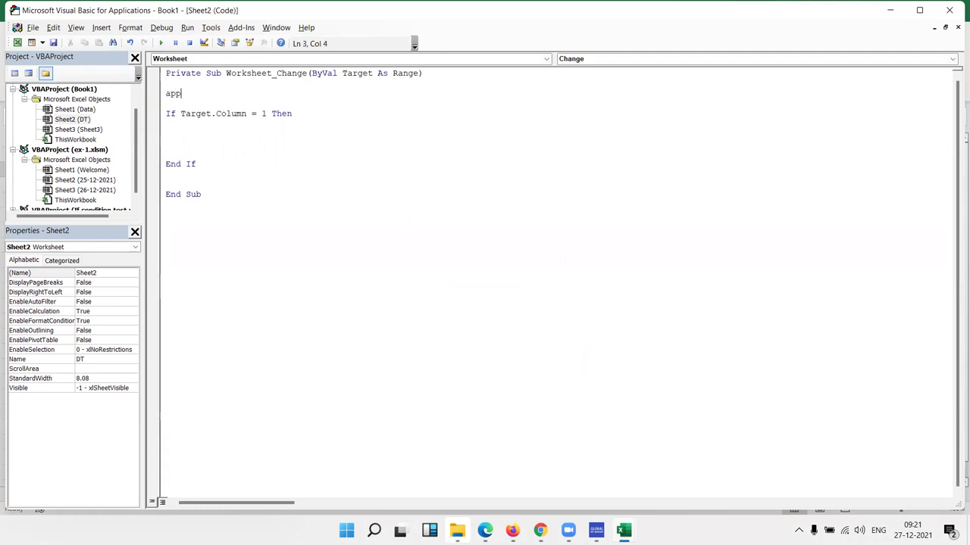
pyautogui.write('lication.')
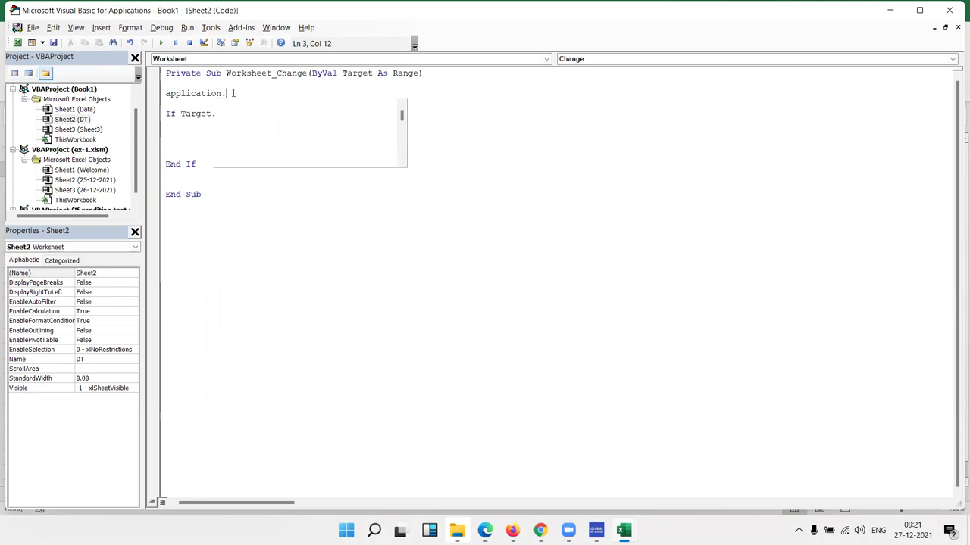
pyautogui.write('en')
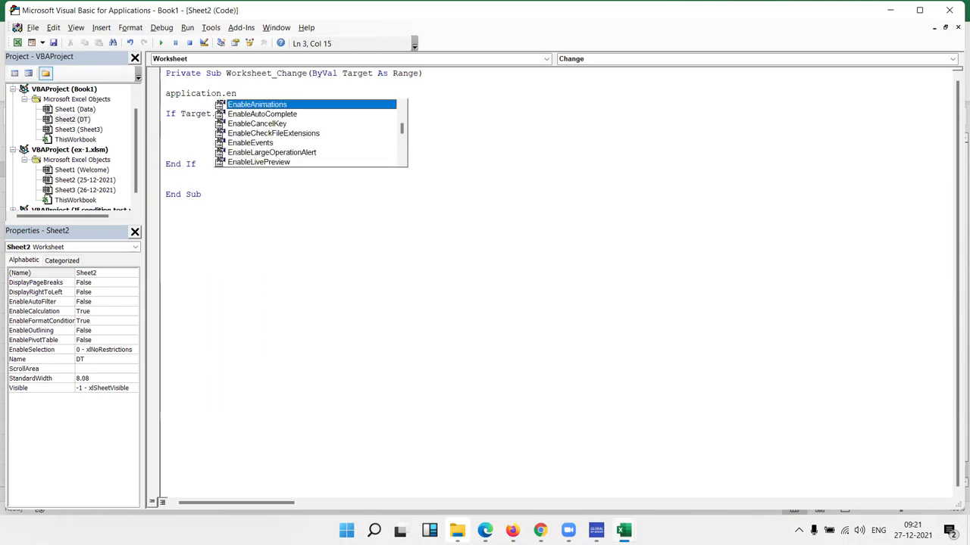
# - Complete the statement as Application.EnableEvents = False, then move into the If block
pyautogui.press('Down')
pyautogui.press('Down')
pyautogui.press('Down')
pyautogui.press('Down')
pyautogui.press('Tab')
pyautogui.write('=fa')
pyautogui.press('Tab')
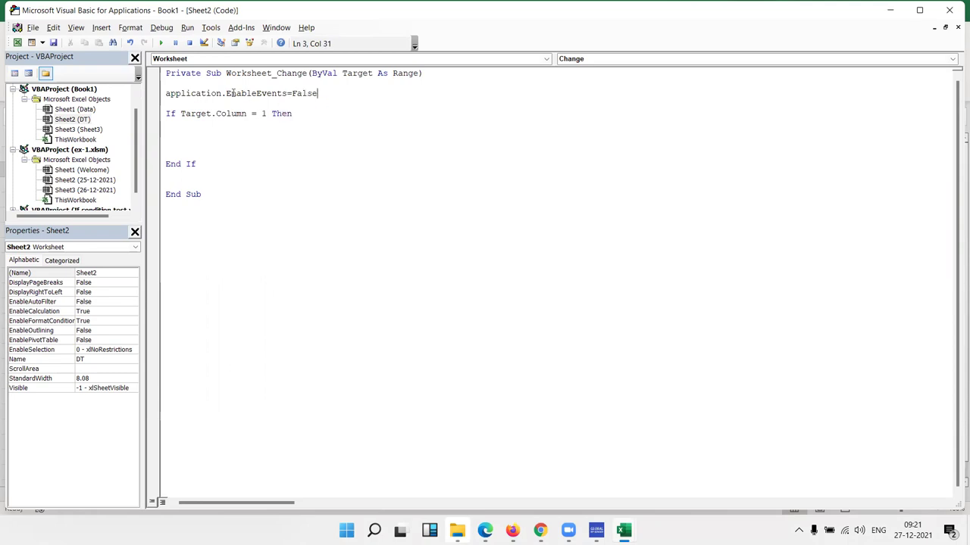
pyautogui.press('Down')
pyautogui.press('Down')
pyautogui.press('Down')
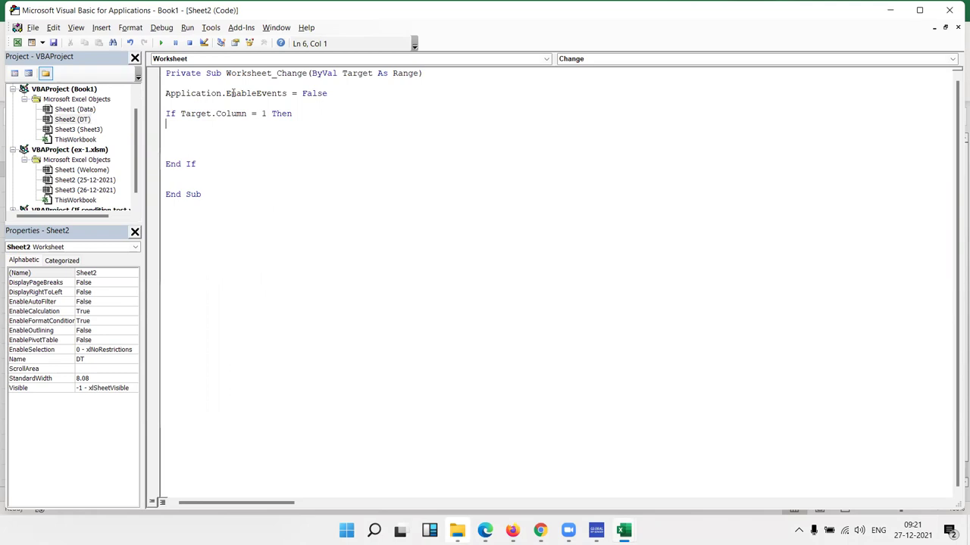
# - Begin the line Target.Offset(0,1).Value = Application.WorksheetFunction inside the If block
pyautogui.hotkey('alt', 'F11')
pyautogui.press('Tab')
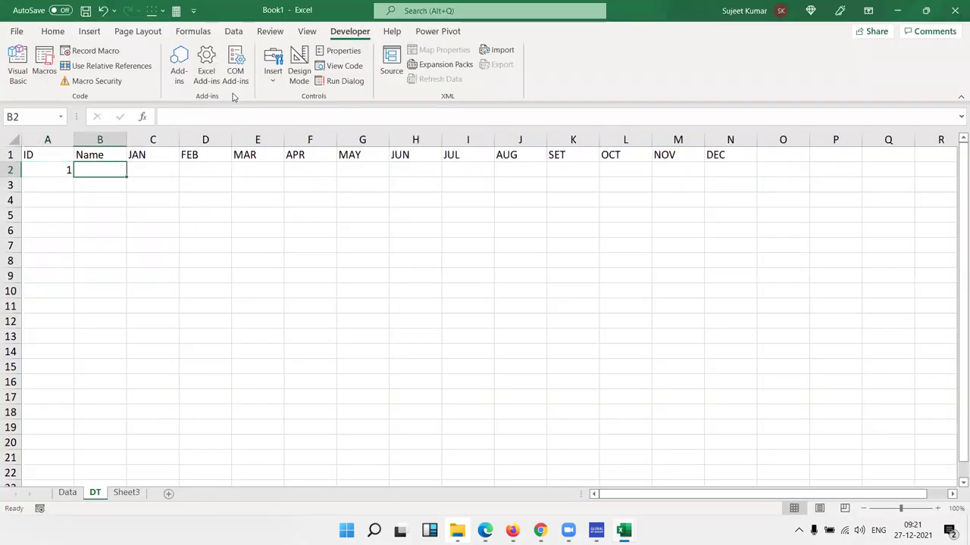
pyautogui.hotkey('alt', 'F11')
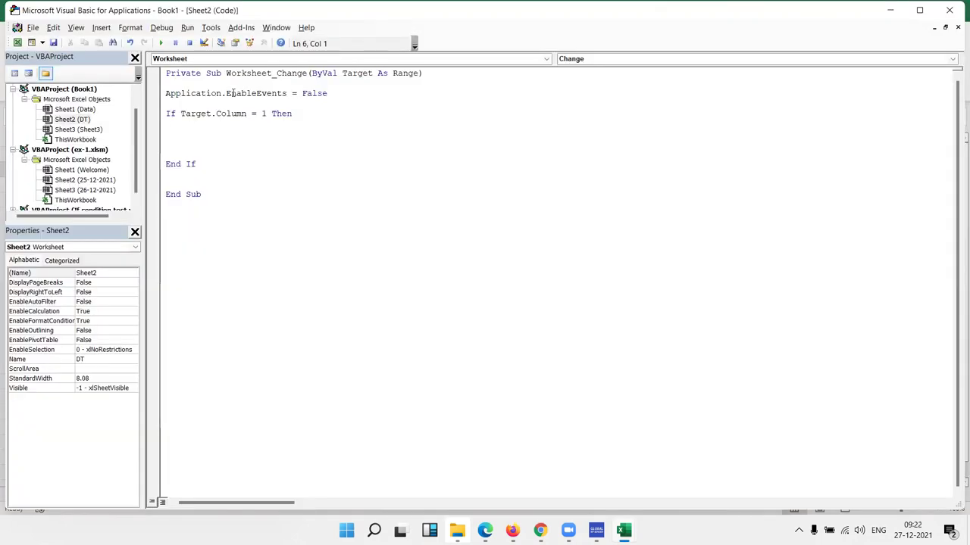
pyautogui.write('t')
pyautogui.write('arget')
pyautogui.write('.')
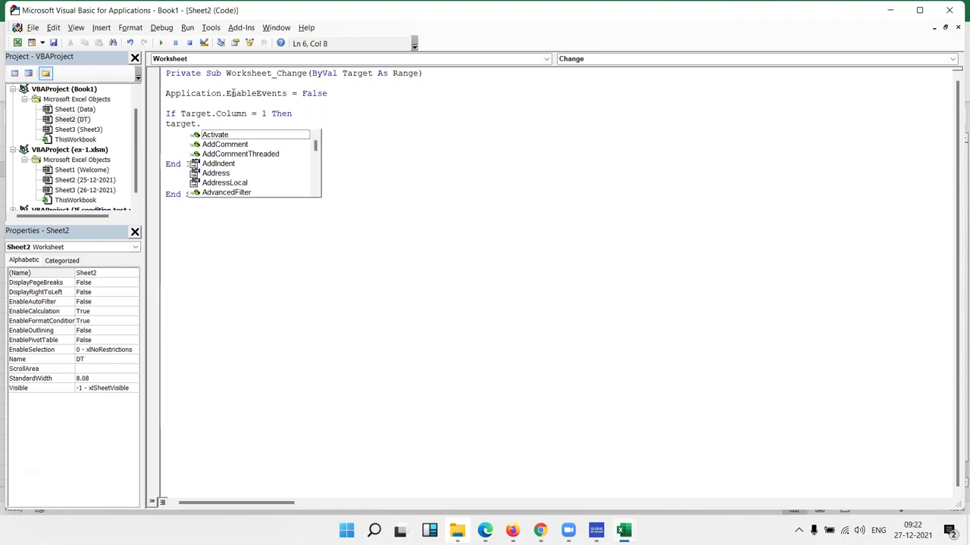
pyautogui.write('o')
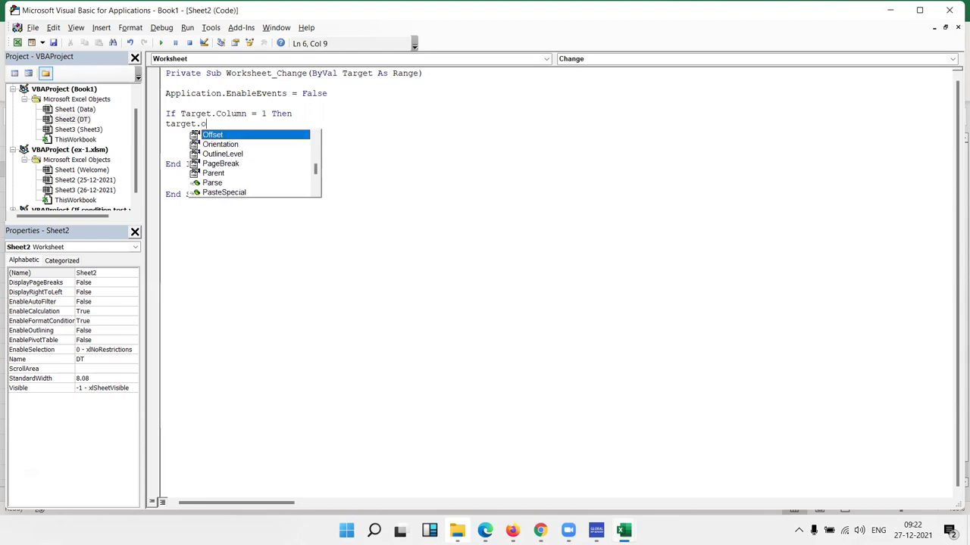
pyautogui.write('f')
pyautogui.press('Tab')
pyautogui.write('(0,1)')
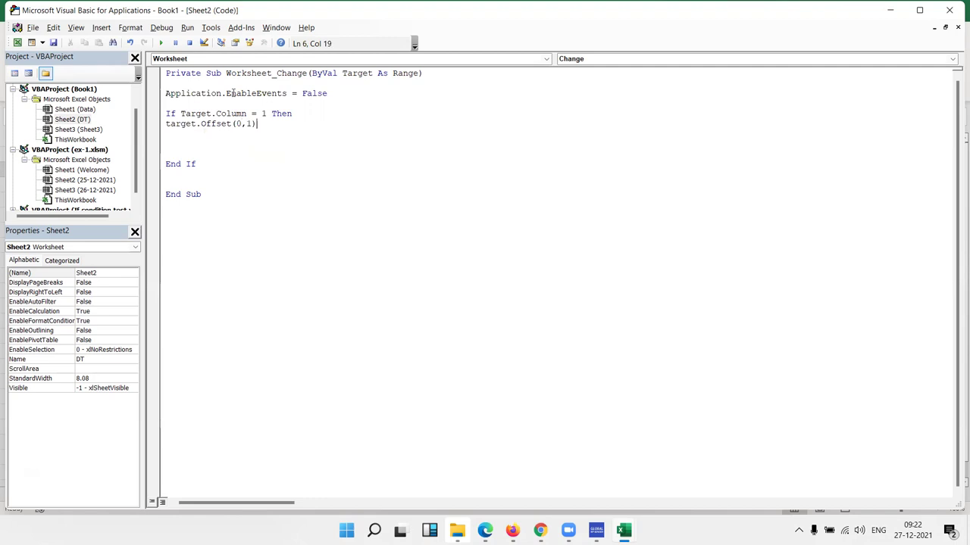
pyautogui.write('.v')
pyautogui.press('Tab')
pyautogui.write('= application')
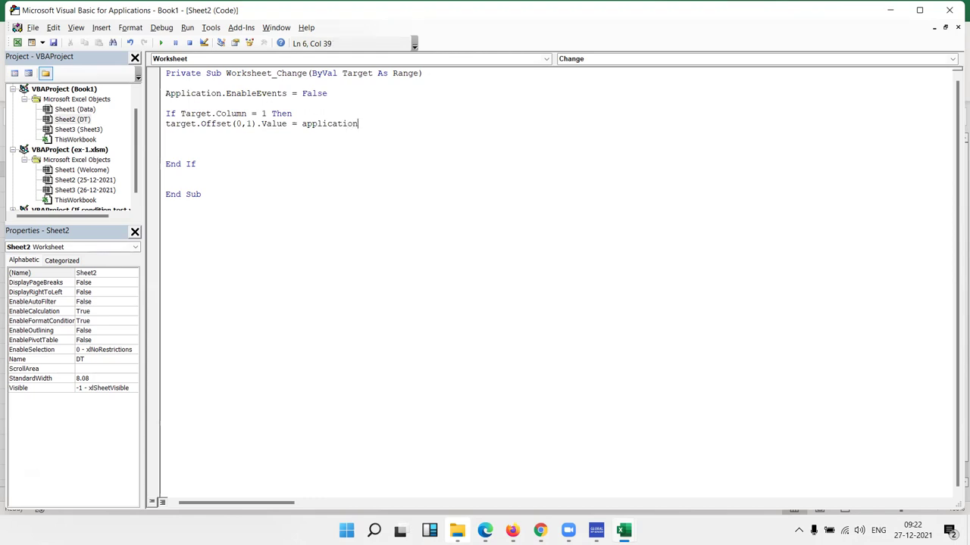
pyautogui.write('.wo')
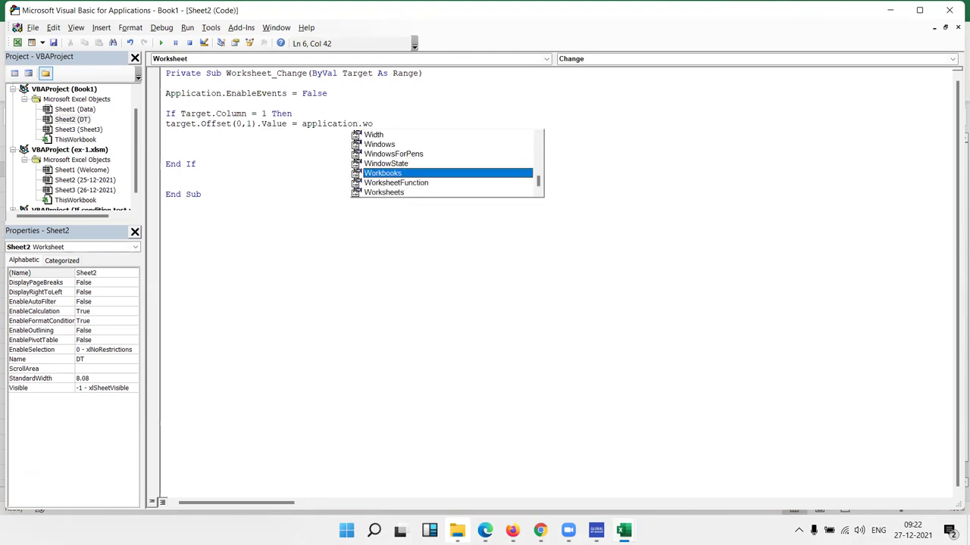
pyautogui.press('Down')
pyautogui.press('Tab')
# - Complete it with .VLookup(Target.Value, Sheets("data").Range("A:Z"), 2, 0)
pyautogui.write('.vl')
pyautogui.press('Tab')
pyautogui.write('(')
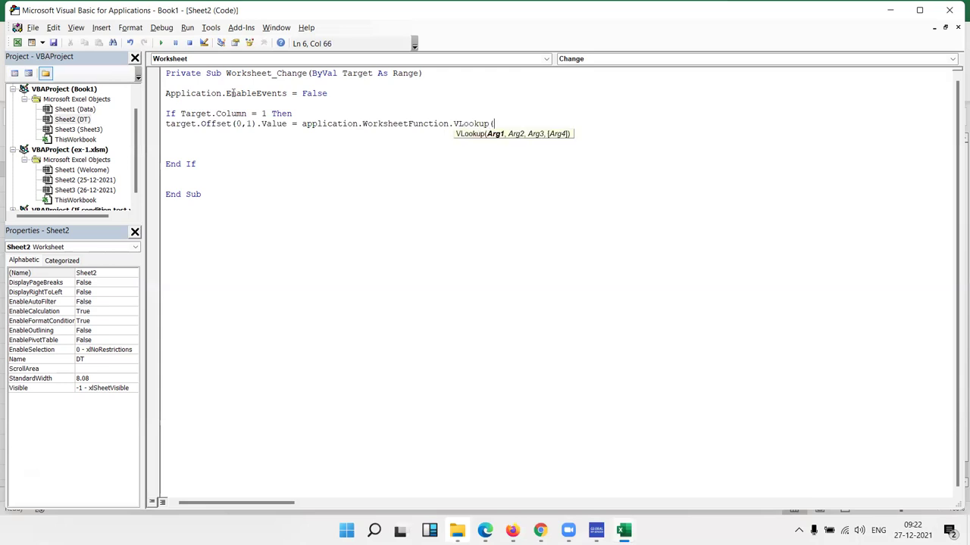
pyautogui.write('target.v')
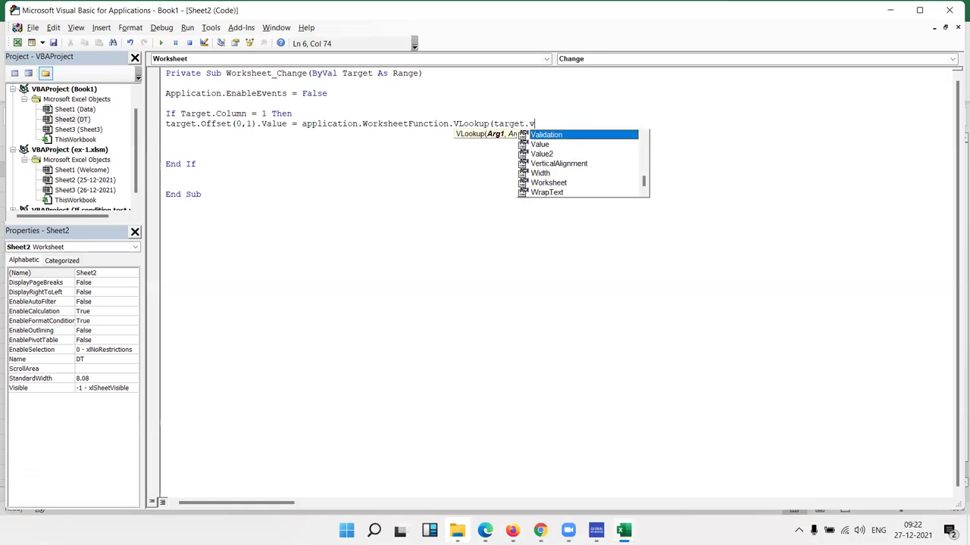
pyautogui.write('a')
pyautogui.press('Tab')
pyautogui.write(',sheets("data")')
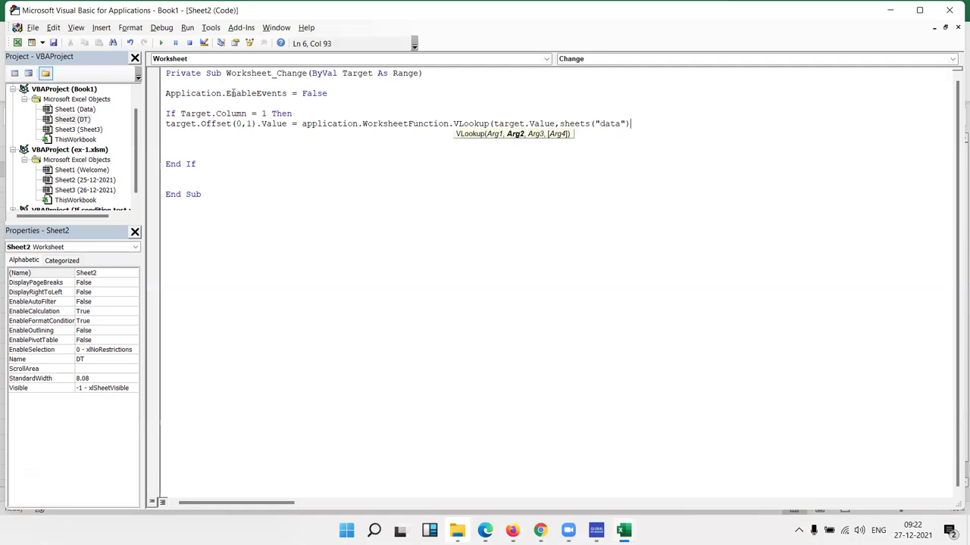
pyautogui.write('.ra')
pyautogui.write('nge')
pyautogui.write('("A:')
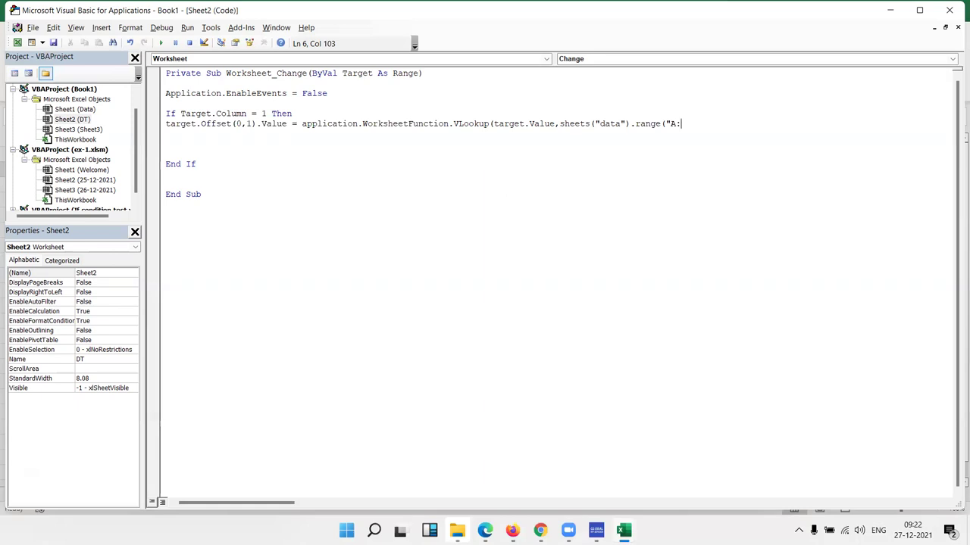
pyautogui.write('Z"')
pyautogui.write(')')
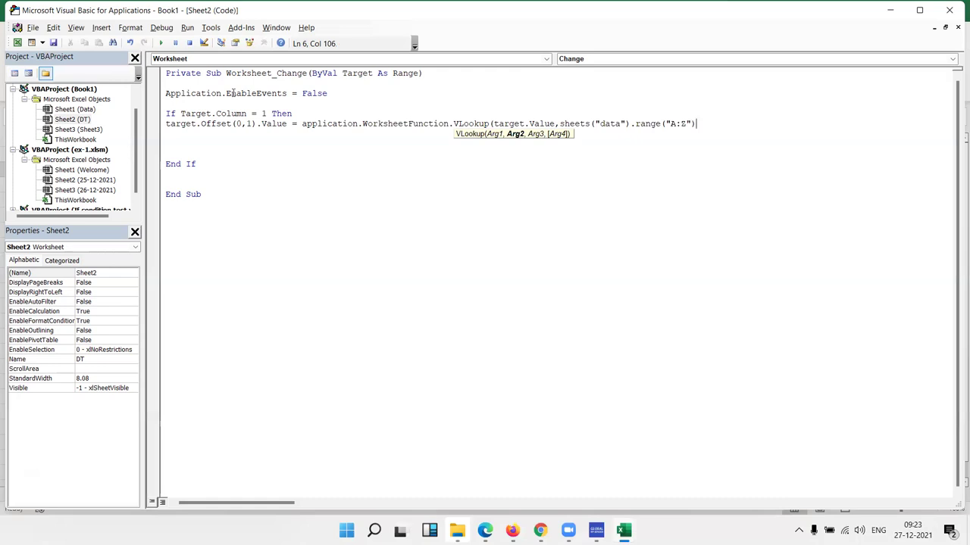
pyautogui.write(', ')
pyautogui.write('2, 0')
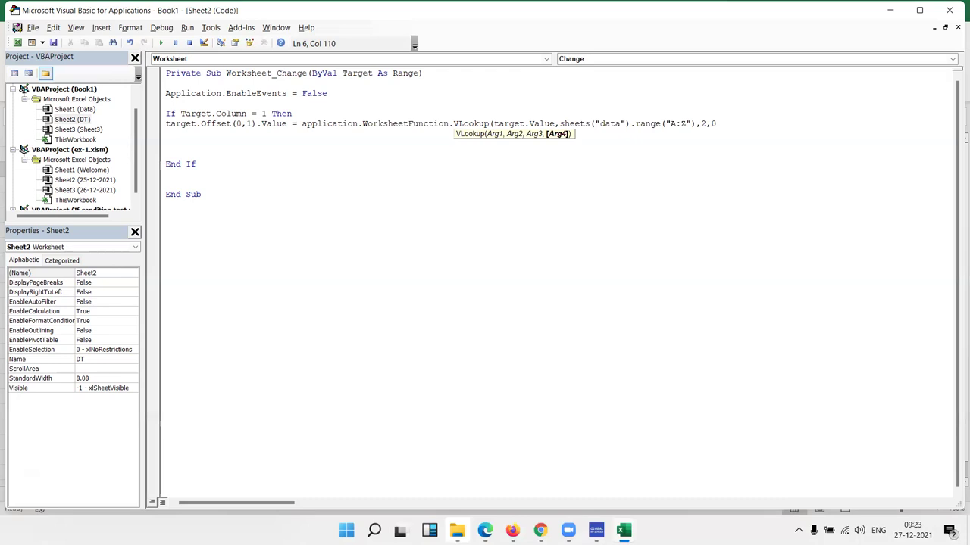
pyautogui.write(')')
pyautogui.press('Return')
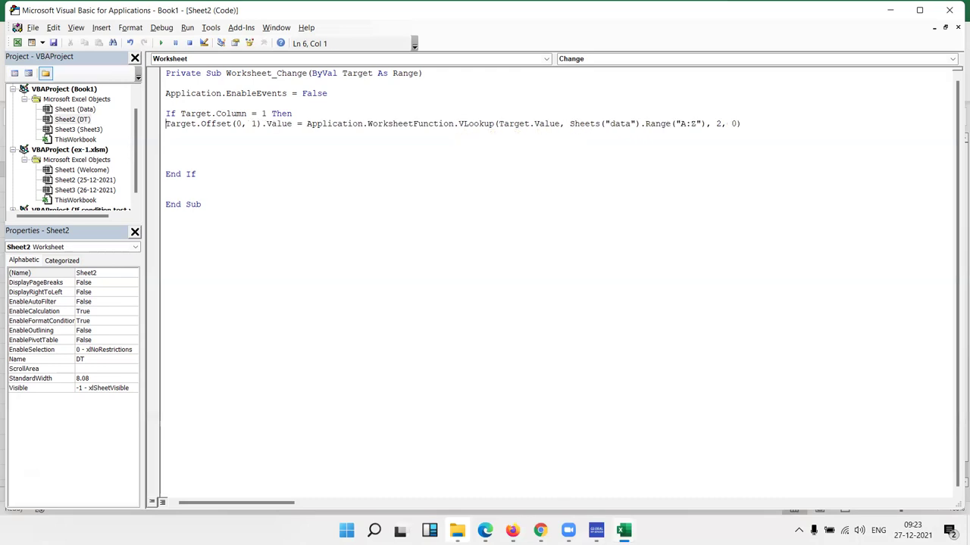
# - Copy the VLookup line and paste a duplicate below it
pyautogui.hotkey('shift', 'Down')
pyautogui.hotkey('ctrl', 'c')
pyautogui.press('Right')
pyautogui.hotkey('ctrl', 'v')
# - Paste the last VLookup copy for eight lines, test ID 1 on the DT sheet, then return to the code
pyautogui.hotkey('ctrl', 'v')
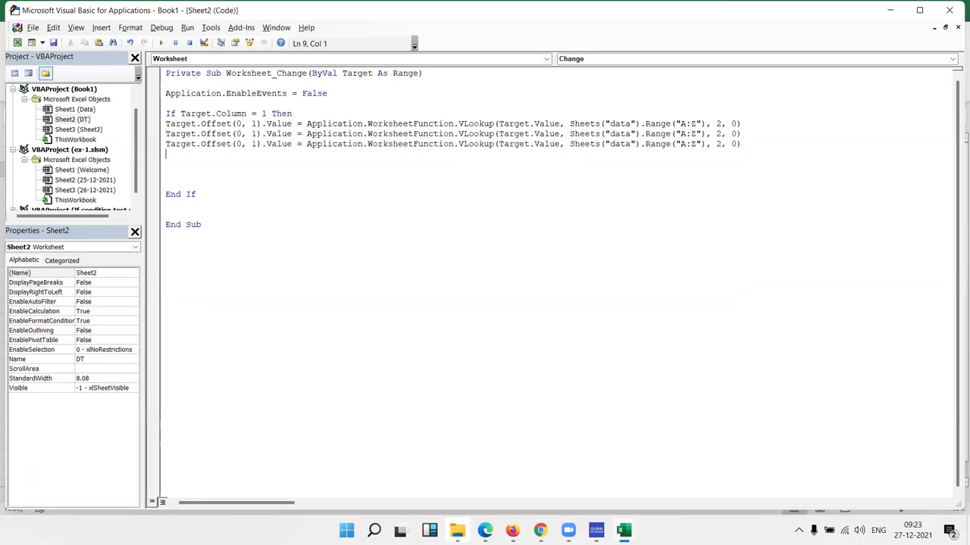
pyautogui.hotkey('ctrl', 'v')
pyautogui.hotkey('ctrl', 'v')
pyautogui.hotkey('ctrl', 'v')
pyautogui.hotkey('ctrl', 'v')
pyautogui.hotkey('ctrl', 'v')
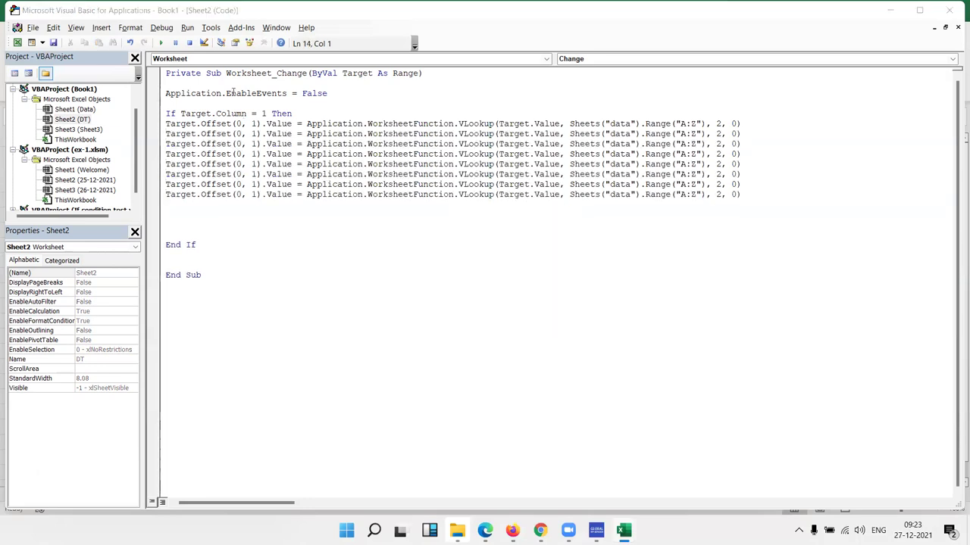
pyautogui.hotkey('alt', 'F11')
pyautogui.write('1')
pyautogui.press('Tab')
pyautogui.press('Tab')
pyautogui.press('Tab')
pyautogui.press('Tab')
pyautogui.press('Tab')
pyautogui.press('Tab')
pyautogui.press('Tab')
pyautogui.press('Tab')
pyautogui.press('Tab')
pyautogui.press('Tab')
pyautogui.press('Tab')
pyautogui.press('Tab')
pyautogui.press('Tab')
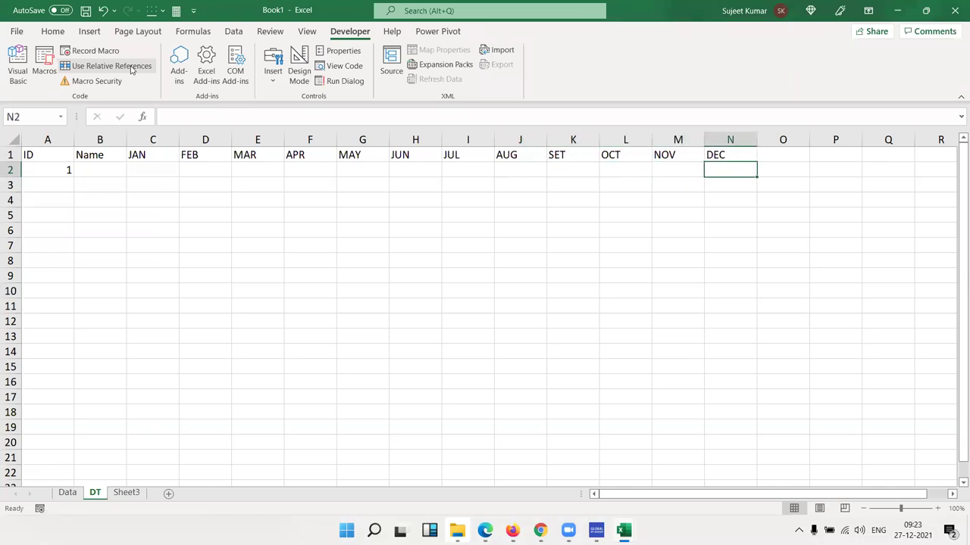
pyautogui.hotkey('alt', 'F11')
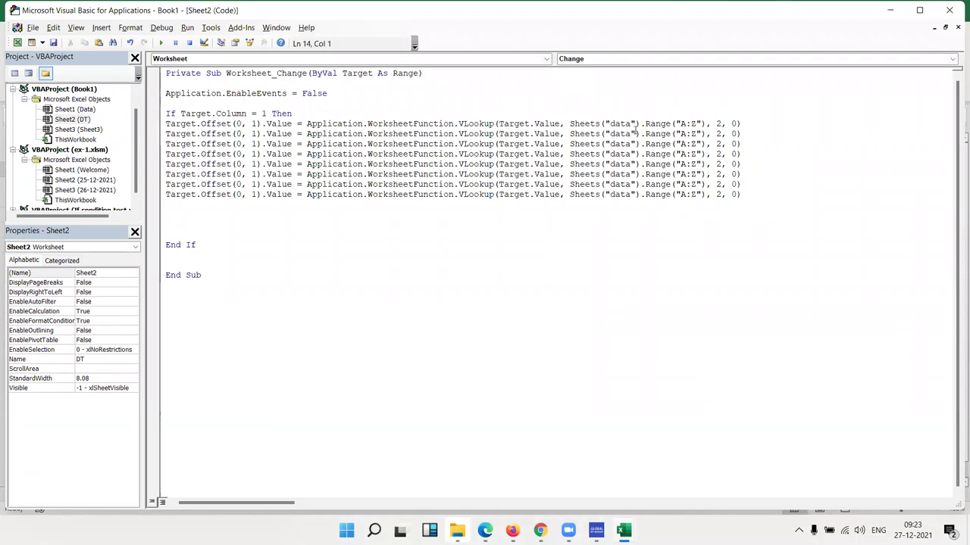
# - Change the column indexes of VLookup lines two to five to 3, 4, 5 and 6
pyautogui.click(716, 133)
pyautogui.press('Delete')
pyautogui.write('3')
pyautogui.press('Down')
pyautogui.press('BackSpace')
pyautogui.write('4')
pyautogui.press('Down')
pyautogui.press('BackSpace')
pyautogui.write('5')
pyautogui.press('Down')
pyautogui.press('BackSpace')
pyautogui.write('6')
# - Set the remaining three VLookup lines' column indexes to 7, 8 and 9
pyautogui.press('Down')
pyautogui.press('BackSpace')
pyautogui.write('17')
pyautogui.press('BackSpace')
pyautogui.press('BackSpace')
pyautogui.write('78')
pyautogui.press('BackSpace')
pyautogui.press('Down')
pyautogui.press('BackSpace')
pyautogui.write('8')
pyautogui.press('Down')
pyautogui.press('BackSpace')
pyautogui.write('9')
# - Duplicate the last VLookup line five times below the existing lines
pyautogui.moveTo(166, 195); pyautogui.dragTo(172, 207)
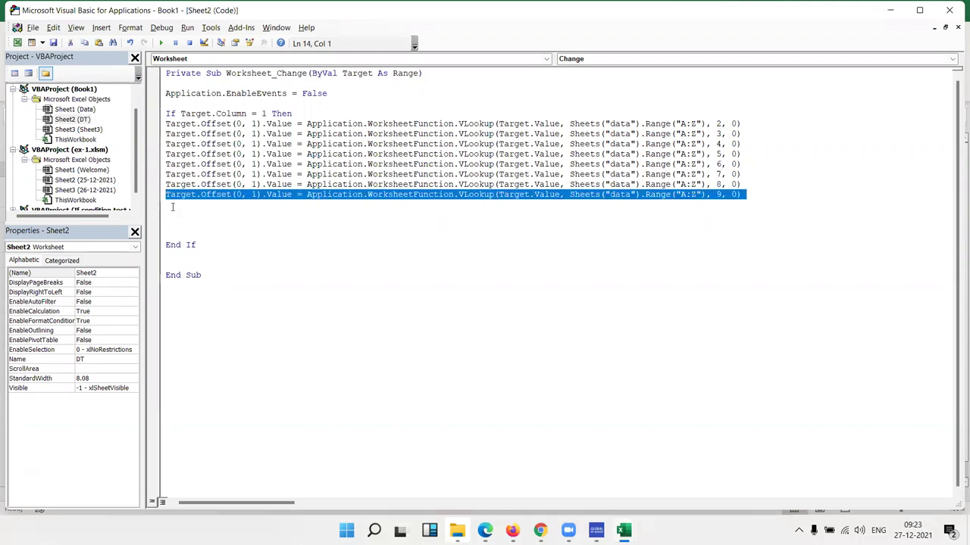
pyautogui.hotkey('ctrl', 'c')
pyautogui.click(173, 215)
pyautogui.hotkey('ctrl', 'v')
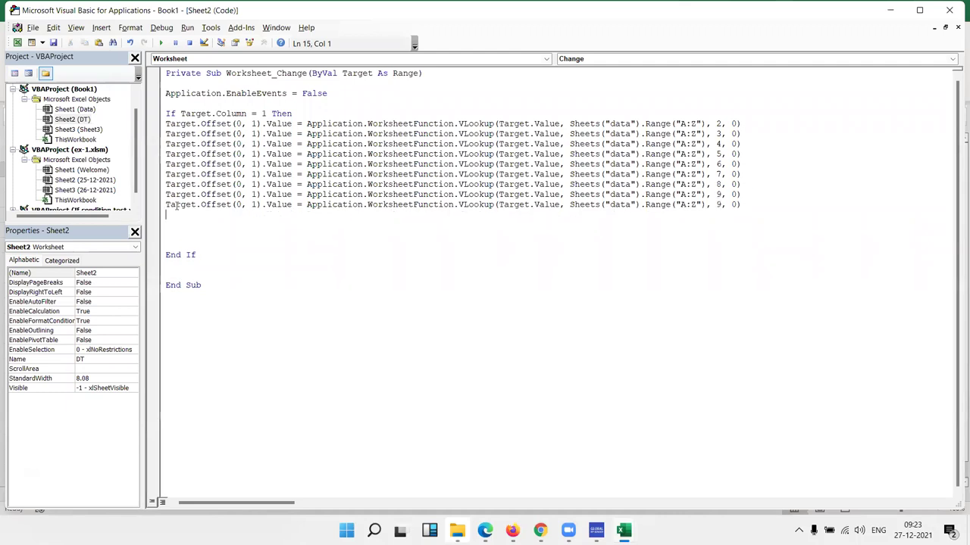
pyautogui.hotkey('ctrl', 'v')
pyautogui.hotkey('ctrl', 'v')
pyautogui.hotkey('ctrl', 'v')
pyautogui.hotkey('ctrl', 'v')
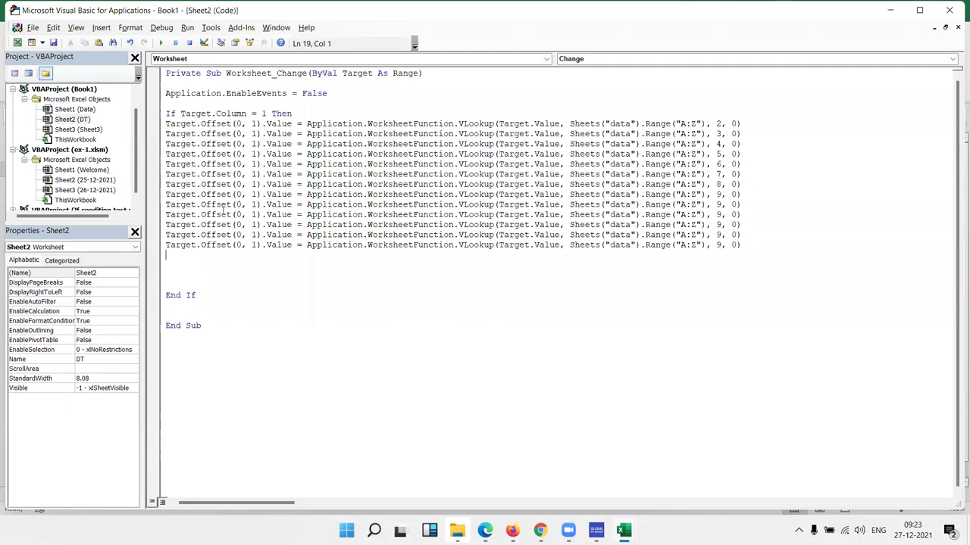
# - Change the first pasted line's column index from 9 to 10
pyautogui.click(721, 204)
pyautogui.press('BackSpace')
pyautogui.hotkey('ctrl', 'z')
pyautogui.press('Left')
pyautogui.press('Left')
pyautogui.press('Left')
pyautogui.press('Delete')
pyautogui.write('10')
# - Set the next copies' column indexes to 11, 12 and 13, and clear the last one's 9
pyautogui.press('Down')
pyautogui.press('BackSpace')
pyautogui.write('11')
pyautogui.press('Down')
pyautogui.press('BackSpace')
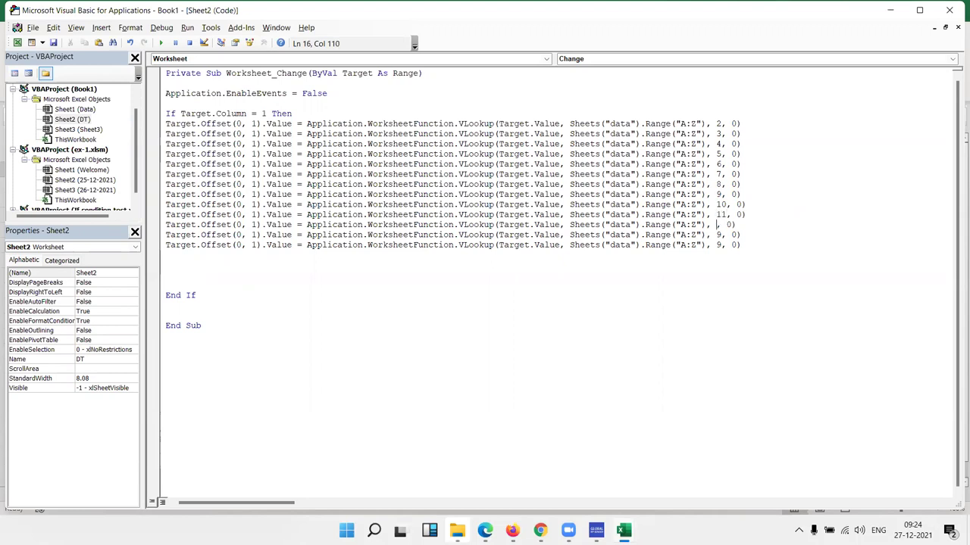
pyautogui.write('12')
pyautogui.press('Down')
pyautogui.press('BackSpace')
pyautogui.write('13')
pyautogui.press('Down')
pyautogui.press('BackSpace')
# - Give the last line column index 14, then change lines two to four to Offset(0, 2), (0, 3), (0, 4)
pyautogui.write('14')
pyautogui.click(305, 195)
pyautogui.click(258, 134)
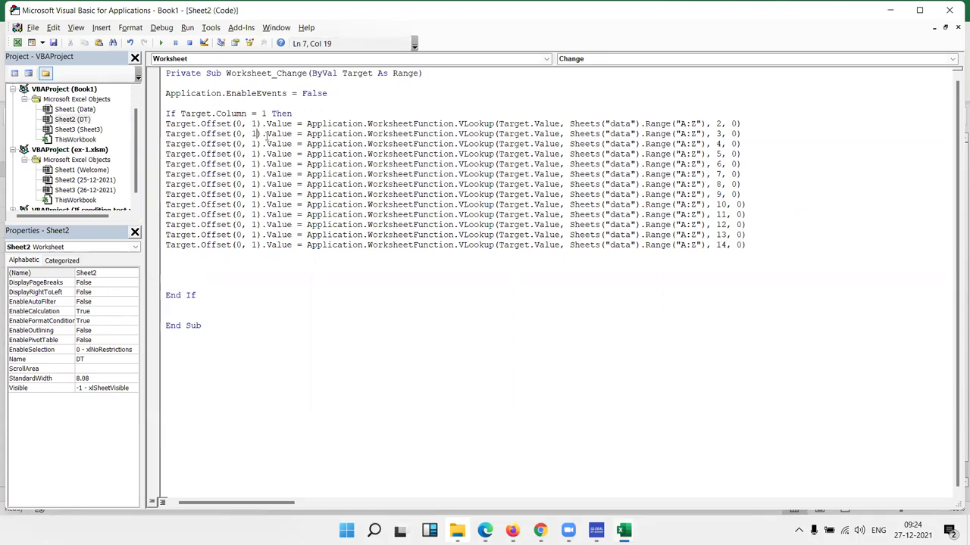
pyautogui.press('BackSpace')
pyautogui.write('2')
pyautogui.press('Down')
pyautogui.press('Delete')
pyautogui.write('3')
pyautogui.press('Down')
pyautogui.press('BackSpace')
pyautogui.write('4')
# - Change the next lines' Target.Offset column values to 5, 6, 7 and 8
pyautogui.press('Down')
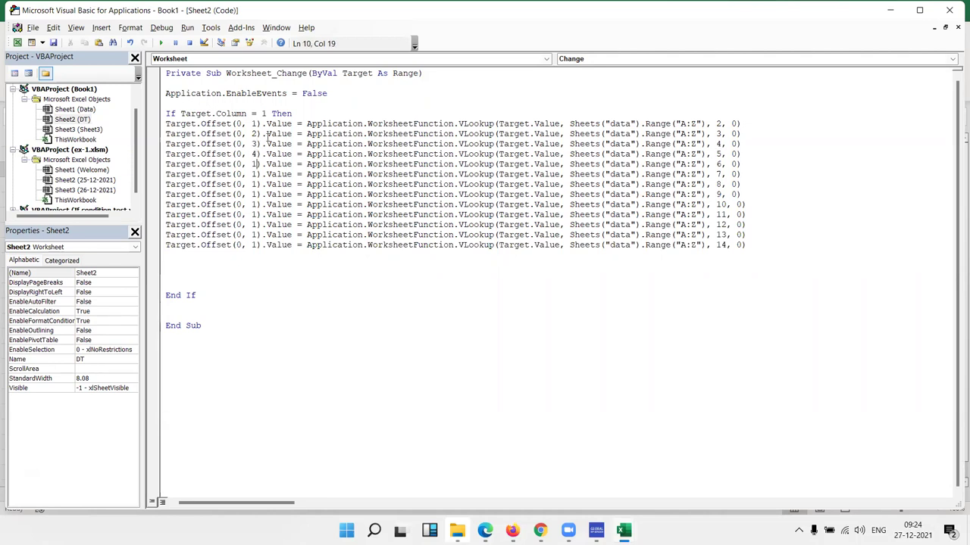
pyautogui.press('Delete')
pyautogui.click(252, 175)
pyautogui.press('Delete')
pyautogui.write('6')
pyautogui.click(252, 184)
pyautogui.press('Delete')
pyautogui.write('7')
pyautogui.click(252, 194)
pyautogui.press('Delete')
pyautogui.write('8')
# - Set the remaining lines' Target.Offset column values to 9, 10, 11, 12 and 13
pyautogui.click(258, 205)
pyautogui.press('Delete')
pyautogui.write('9')
pyautogui.click(252, 215)
pyautogui.press('Delete')
pyautogui.write('10')
pyautogui.click(259, 225)
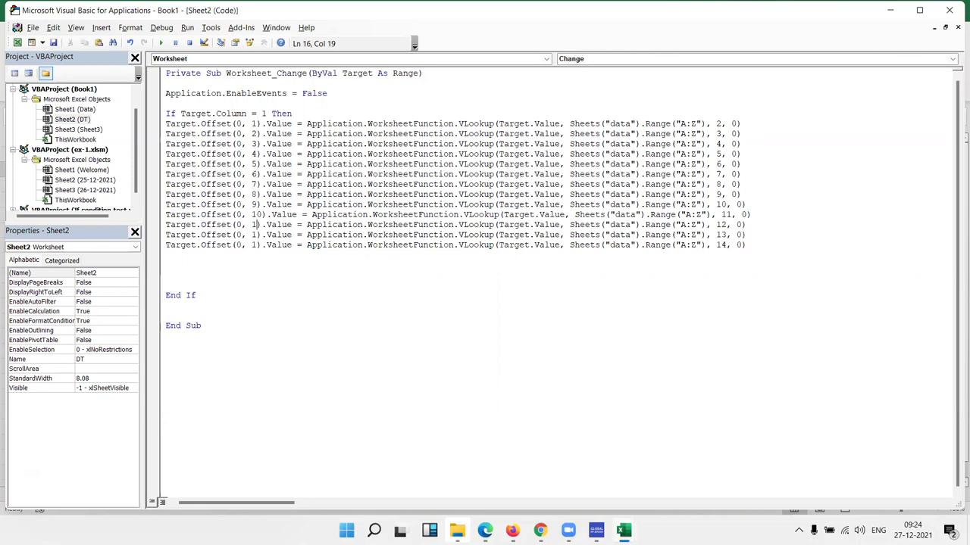
pyautogui.write('1')
pyautogui.click(258, 235)
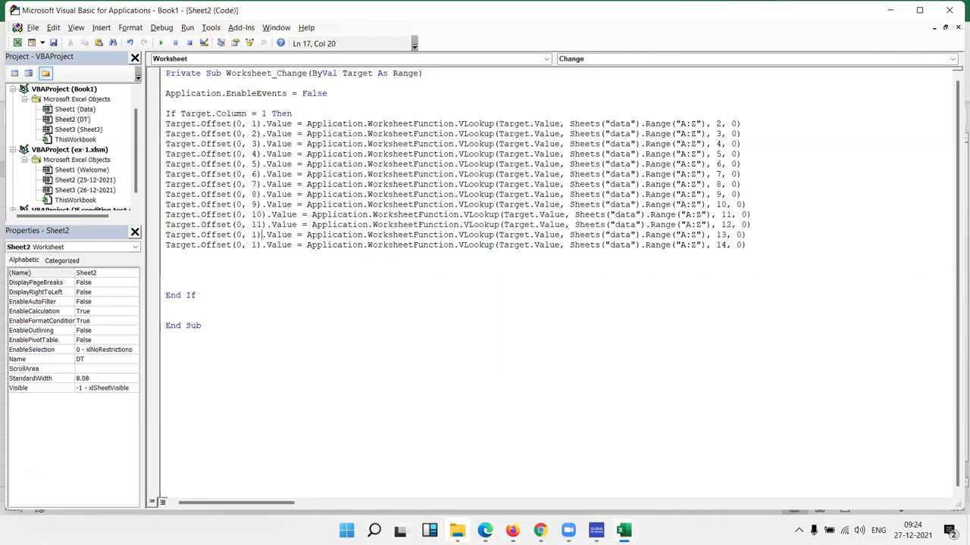
pyautogui.write('2')
pyautogui.click(262, 244)
pyautogui.write('3')
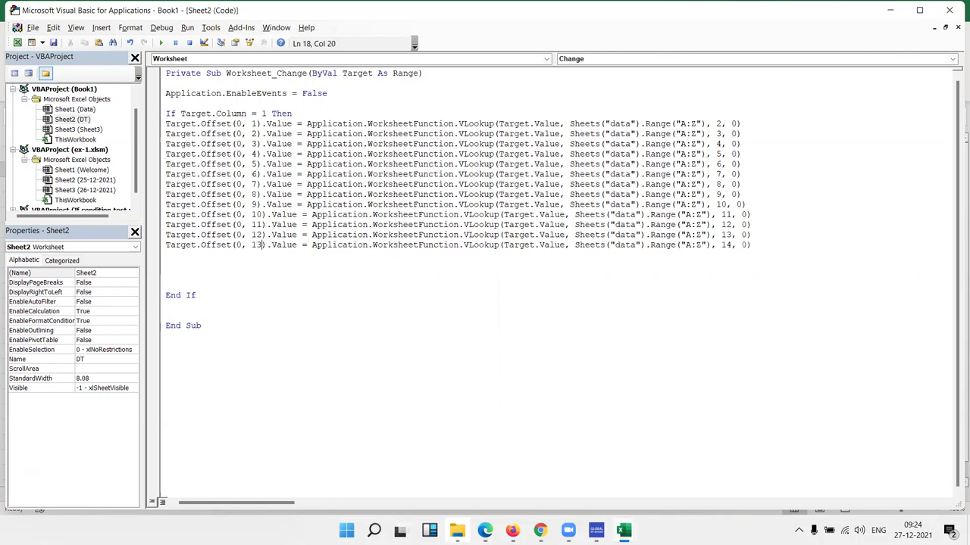
# - Delete the blank lines so End If directly follows the lookup lines
pyautogui.click(166, 264)
pyautogui.press('Delete')
pyautogui.press('Delete')
pyautogui.press('Delete')
pyautogui.press('BackSpace')
# - Add the line Application.EnableEvents = True after End If, just before End Sub
pyautogui.press('Return')
pyautogui.write('application')
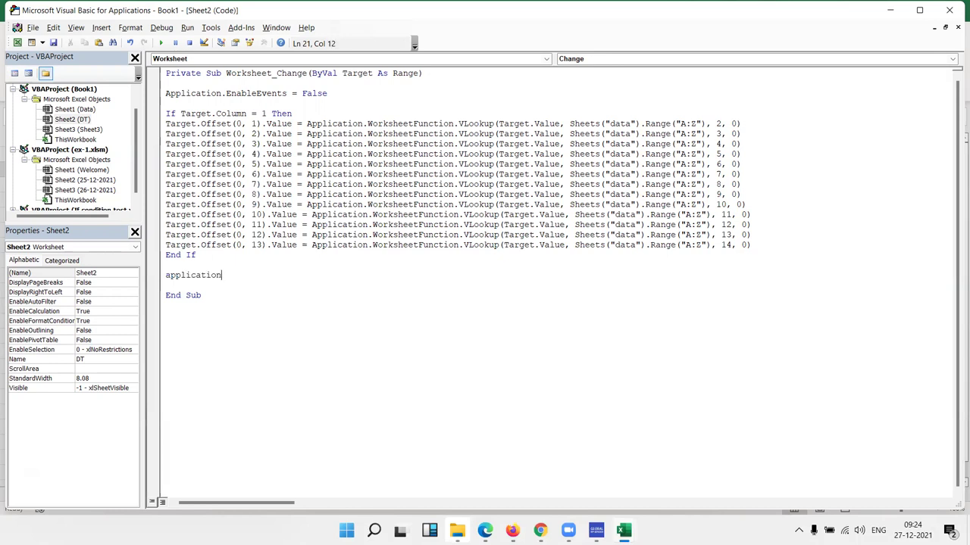
pyautogui.write('.e')
pyautogui.press('Down')
pyautogui.press('Down')
pyautogui.press('Down')
pyautogui.press('Down')
pyautogui.press('Tab')
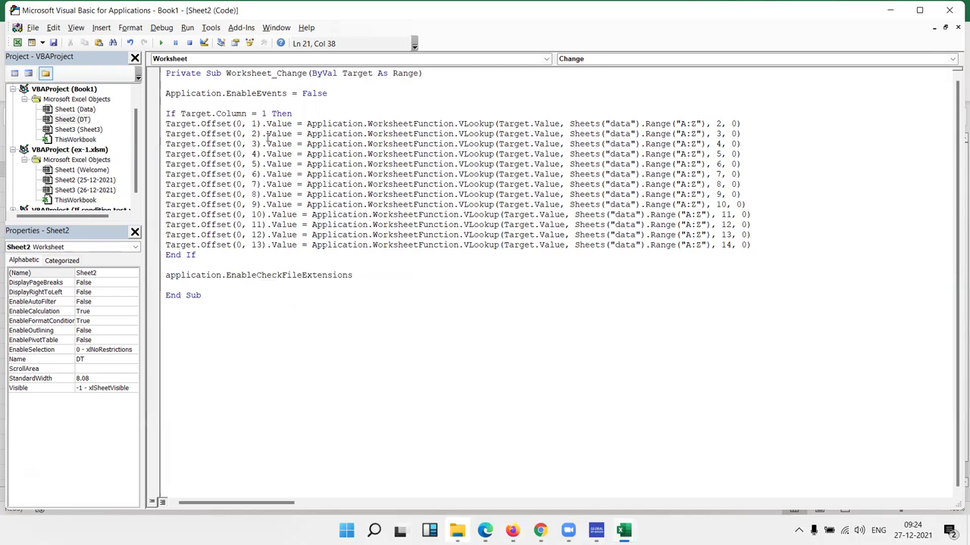
pyautogui.hotkey('ctrl', 'z')
pyautogui.press('BackSpace')
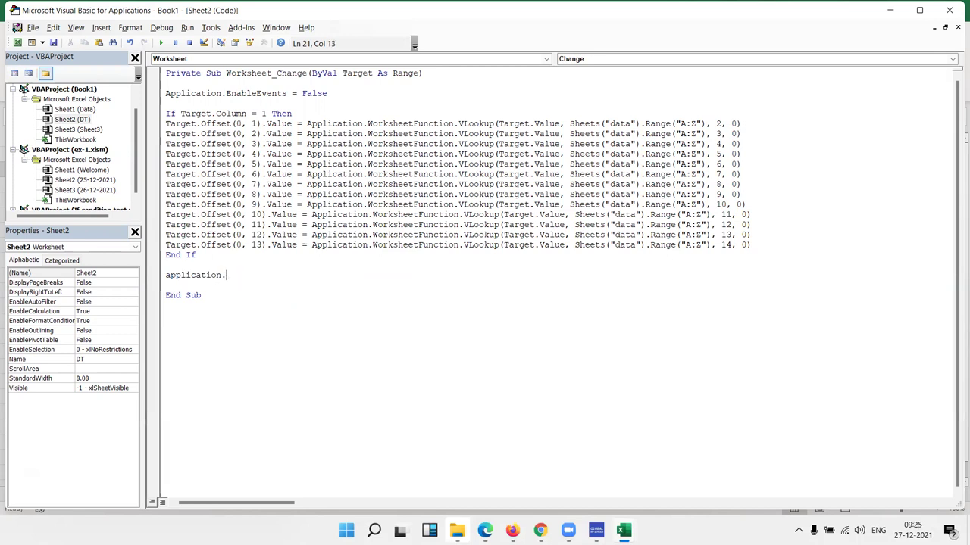
pyautogui.write('.en')
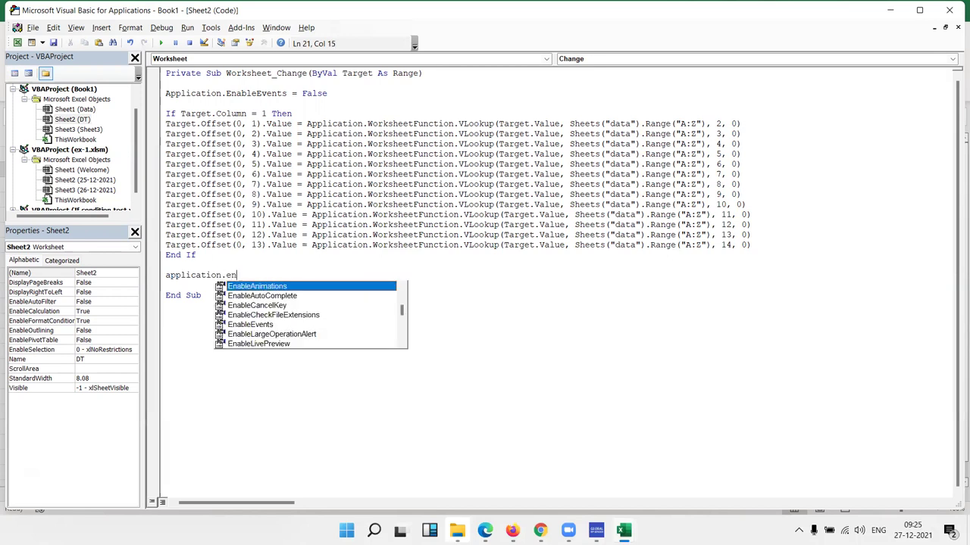
pyautogui.press('Down')
pyautogui.press('Down')
pyautogui.press('Down')
pyautogui.press('Down')
pyautogui.press('Tab')
pyautogui.write('=true')
pyautogui.press('Return')
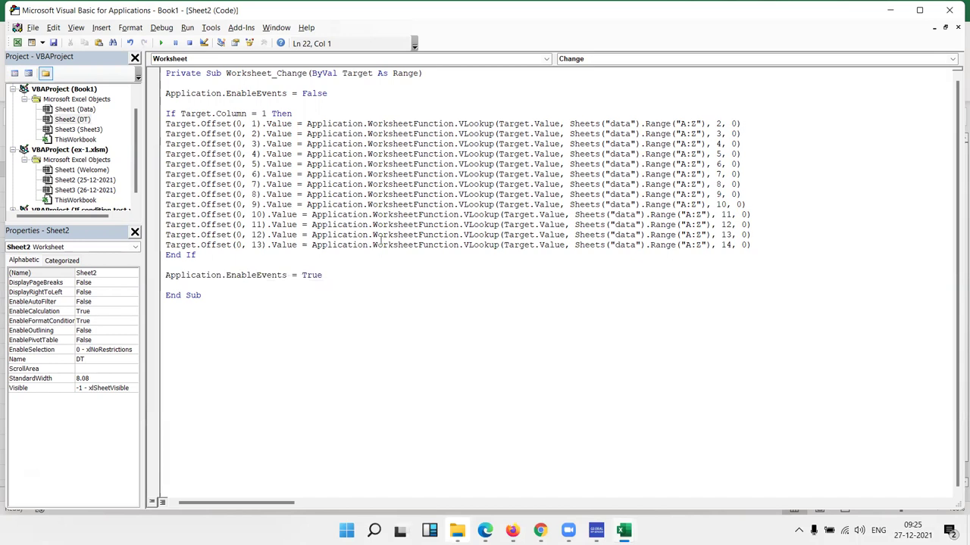
# - Enter IDs 2, 3, 4, 5 and 6 under ID 1 in column A, then return to the VBA code
pyautogui.hotkey('alt', 'F11')
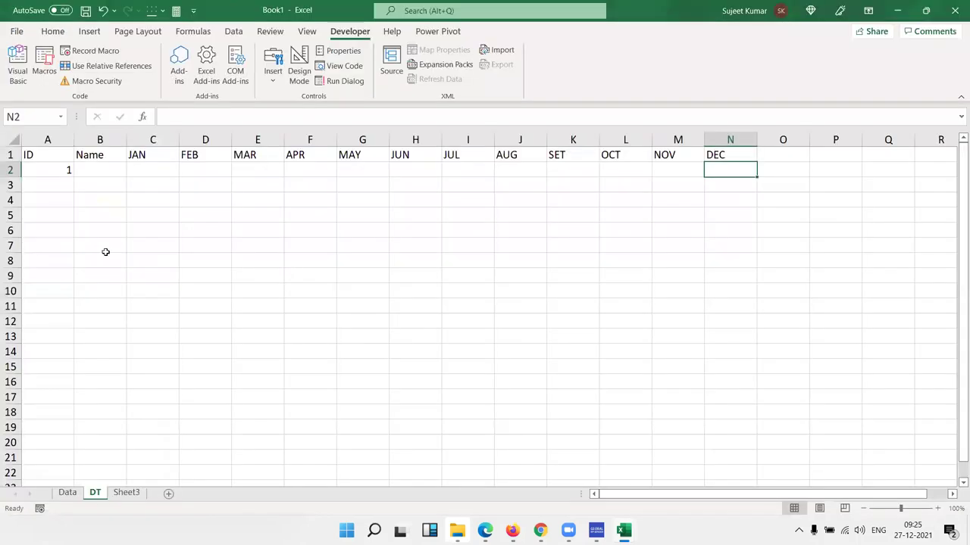
pyautogui.click(56, 176)
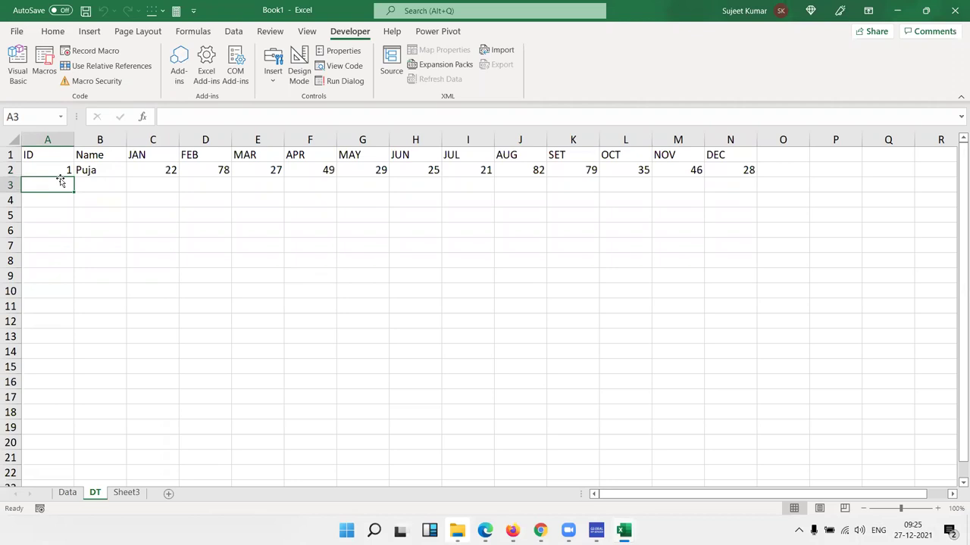
pyautogui.write('2')
pyautogui.press('Return')
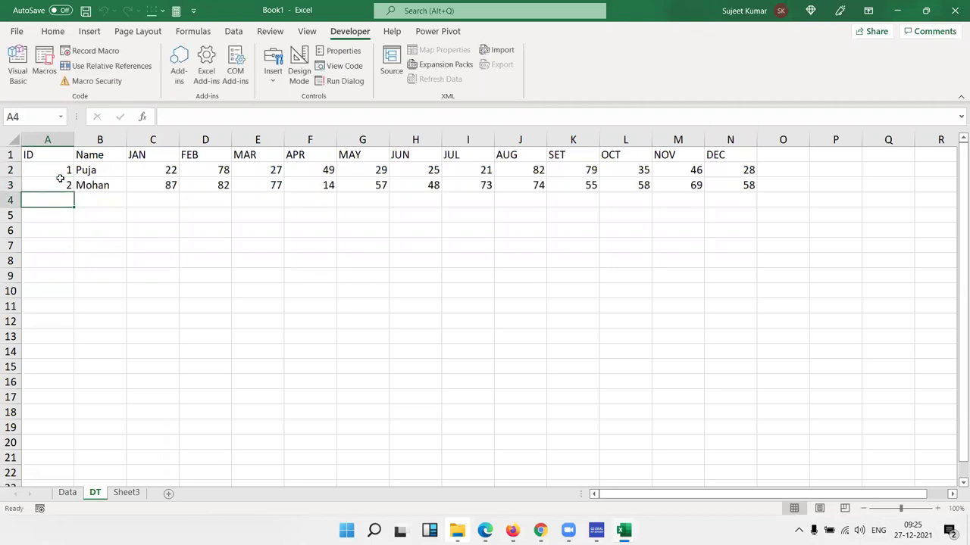
pyautogui.write('3')
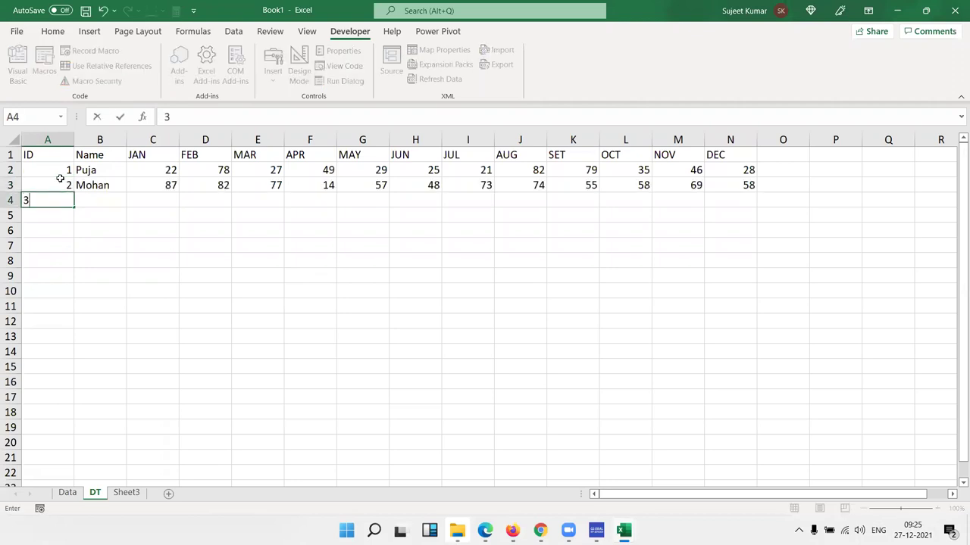
pyautogui.press('Return')
pyautogui.write('4')
pyautogui.press('Return')
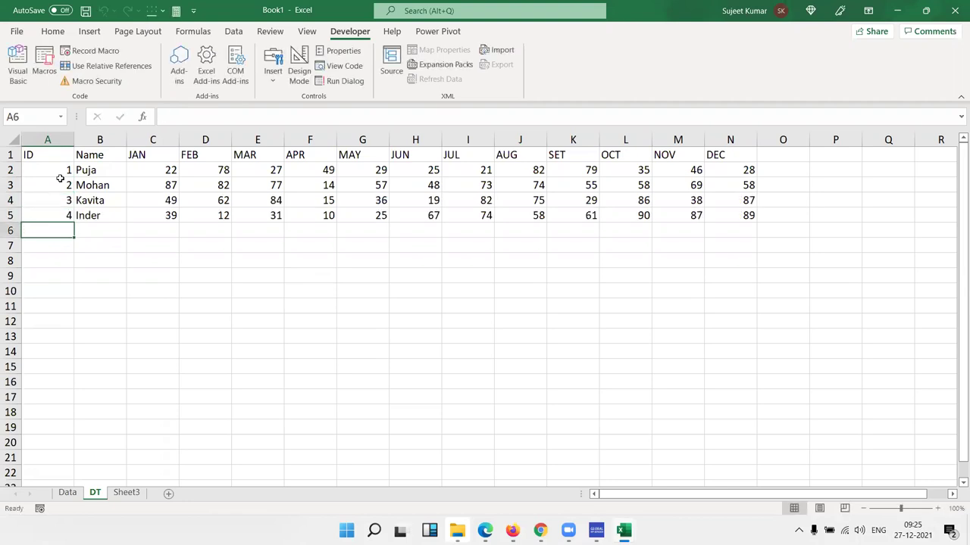
pyautogui.write('5')
pyautogui.press('Return')
pyautogui.write('6')
pyautogui.press('Return')
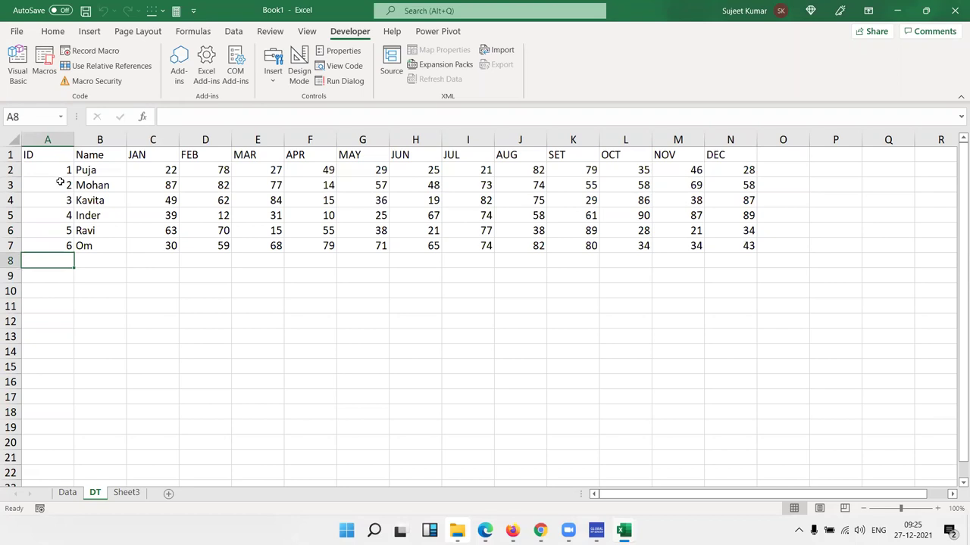
pyautogui.hotkey('alt', 'F11')
pyautogui.doubleClick(718, 123)
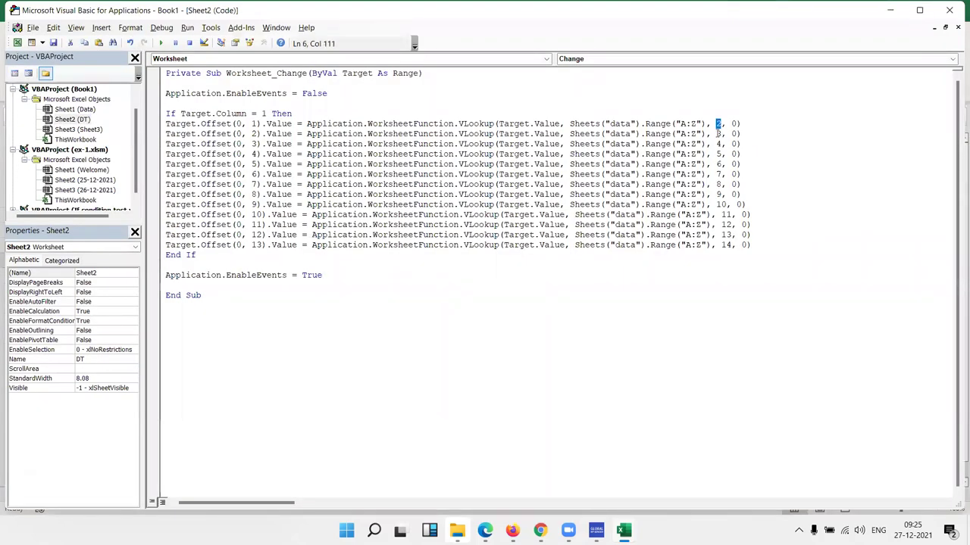
pyautogui.moveTo(306, 123); pyautogui.dragTo(653, 124)
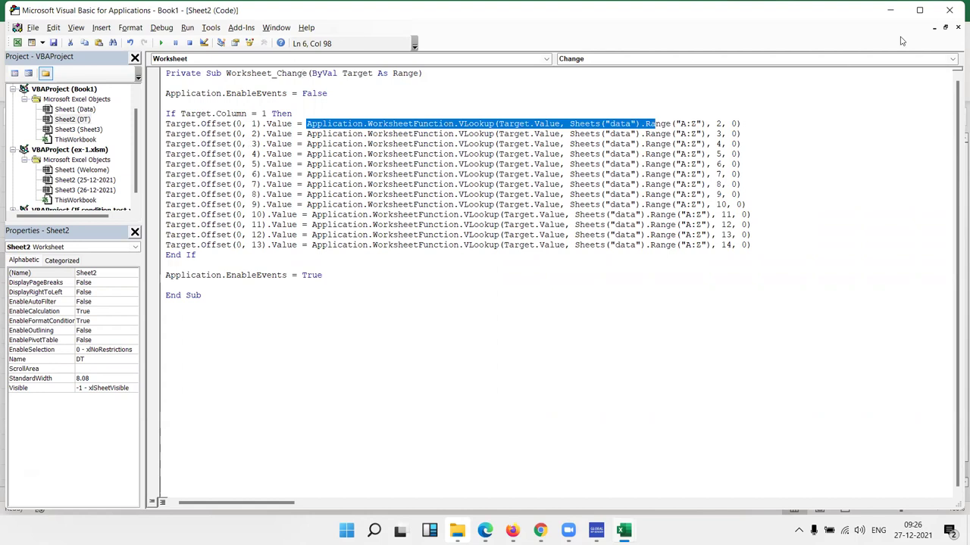
pyautogui.hotkey('alt', 'F11')
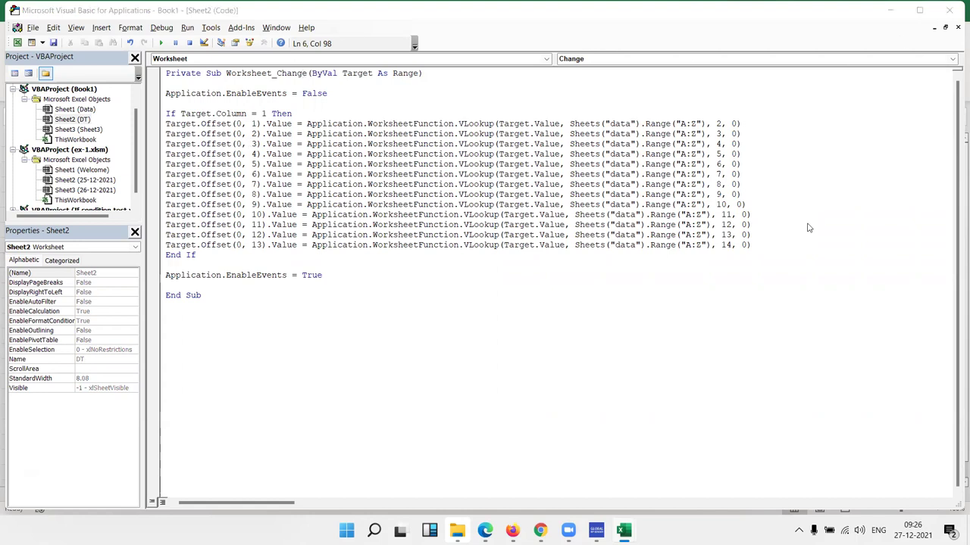